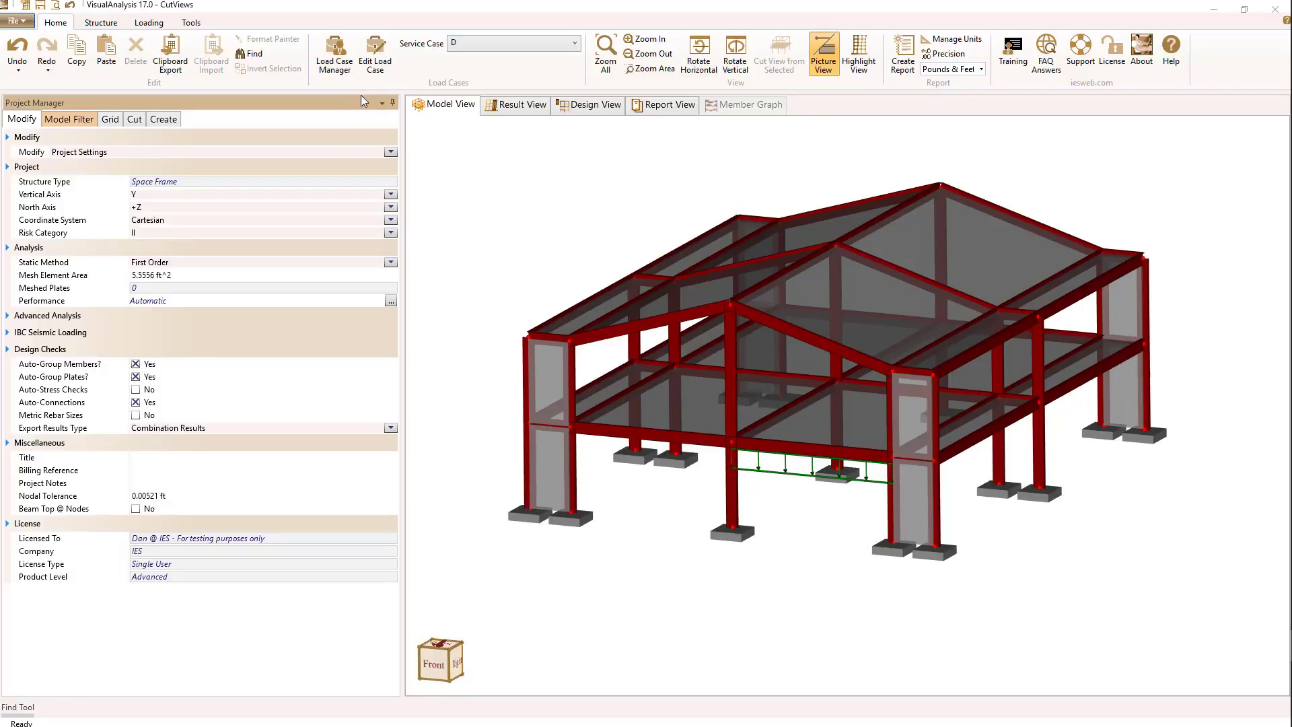
Step: Open the Load Case Manager on its empty Dynamic Cases tab and move it aside
{"action": "left_click", "coordinate": [335, 54]}
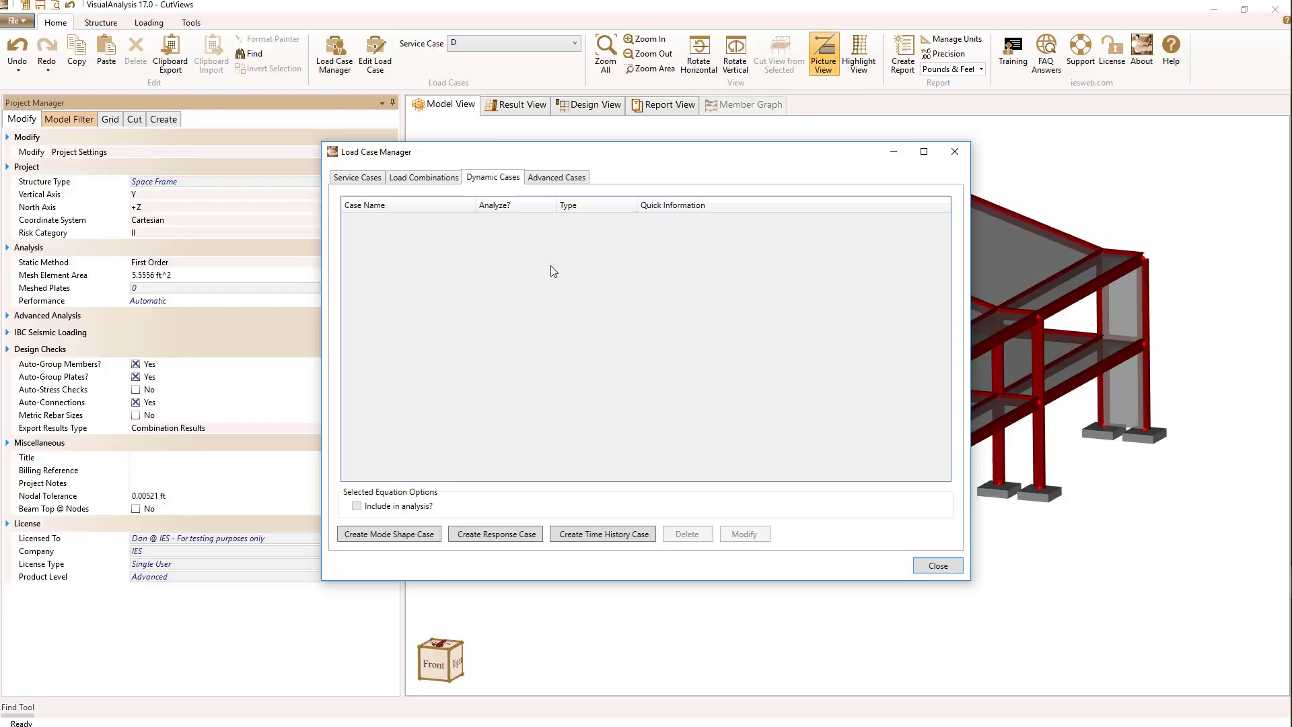
{"action": "left_click_drag", "start_coordinate": [495, 158], "coordinate": [488, 146]}
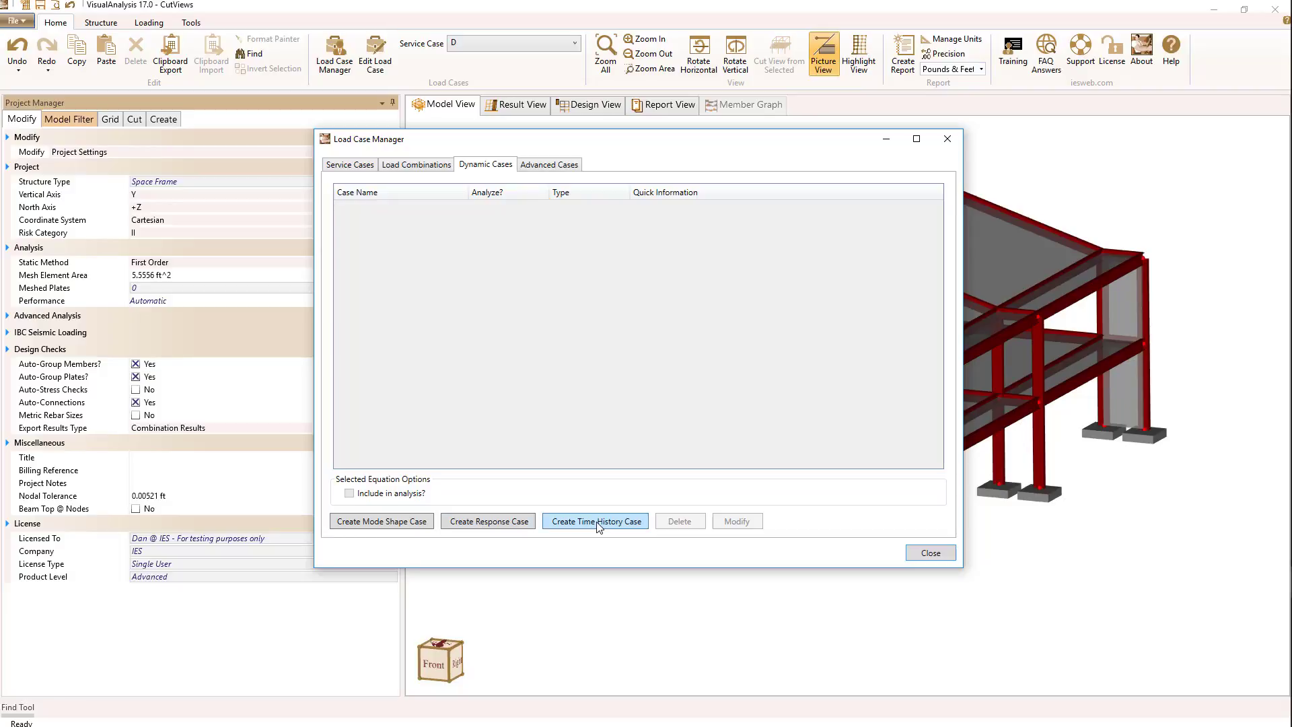
Step: Create Mode Shape Set 1 from the lowest frequency, with additional mass from case D in Y
{"action": "left_click", "coordinate": [381, 524]}
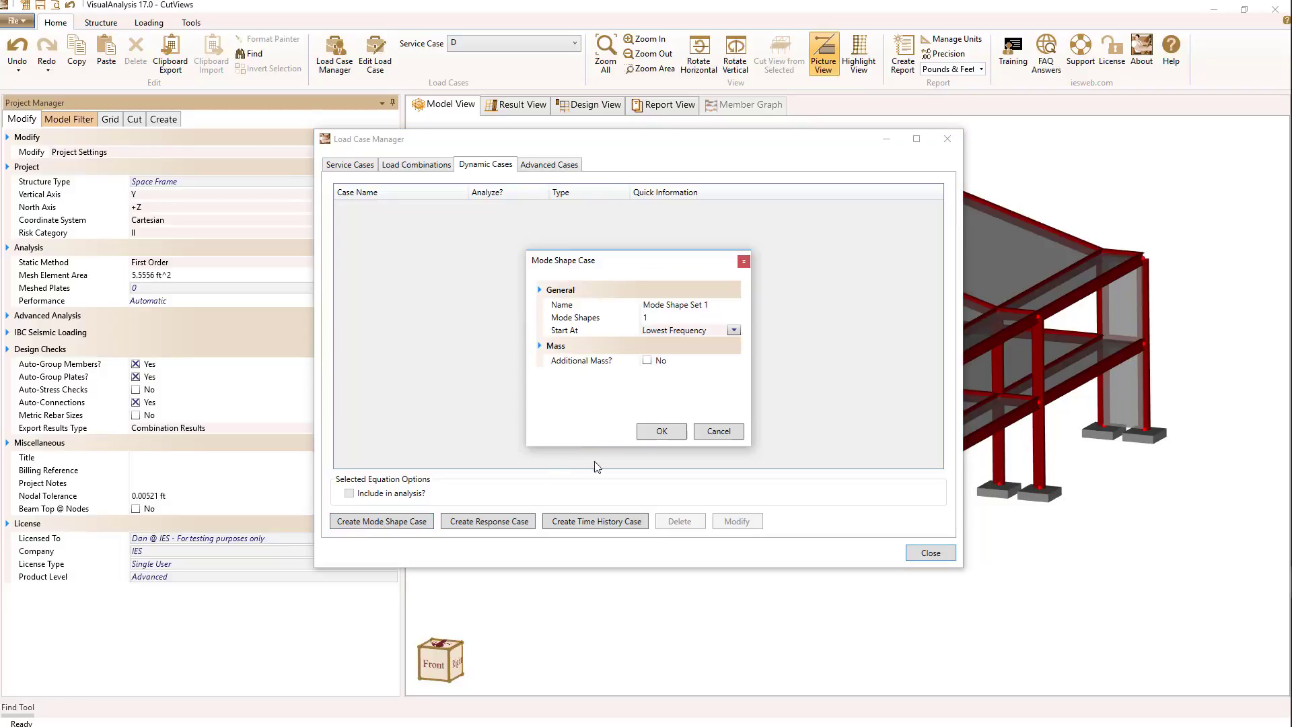
{"action": "left_click", "coordinate": [678, 316]}
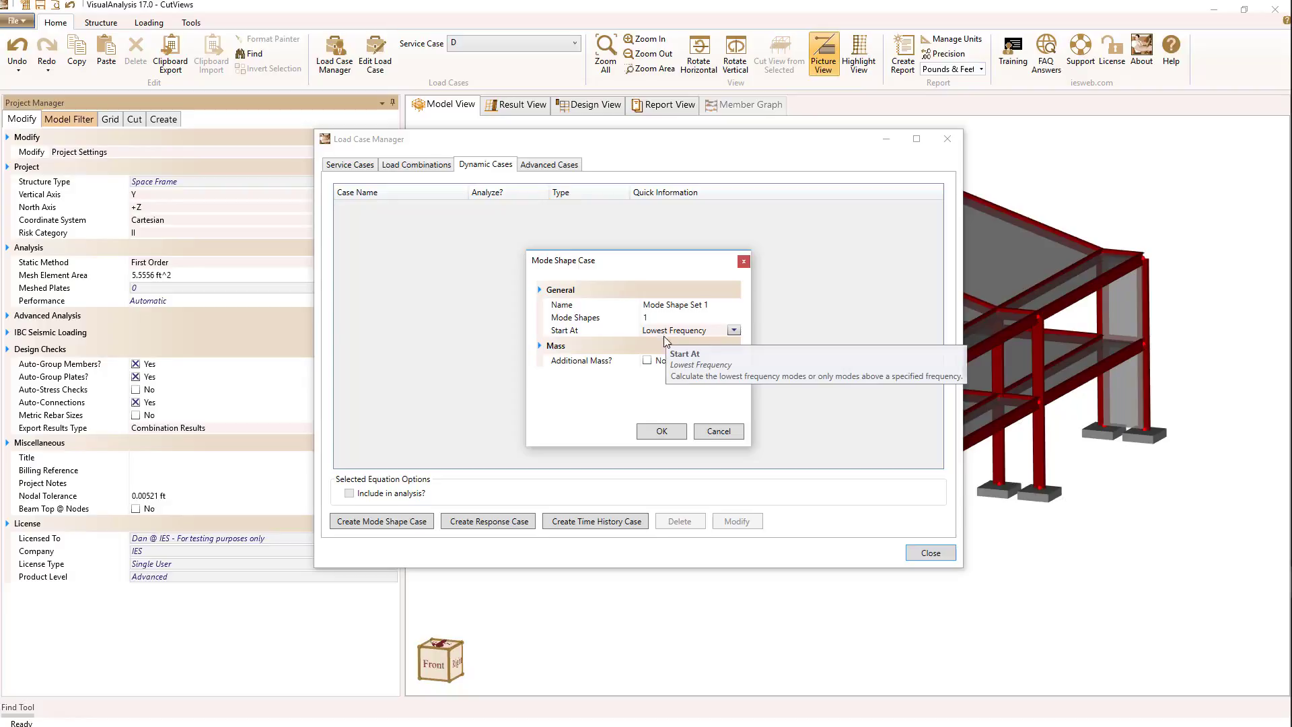
{"action": "left_click", "coordinate": [734, 331]}
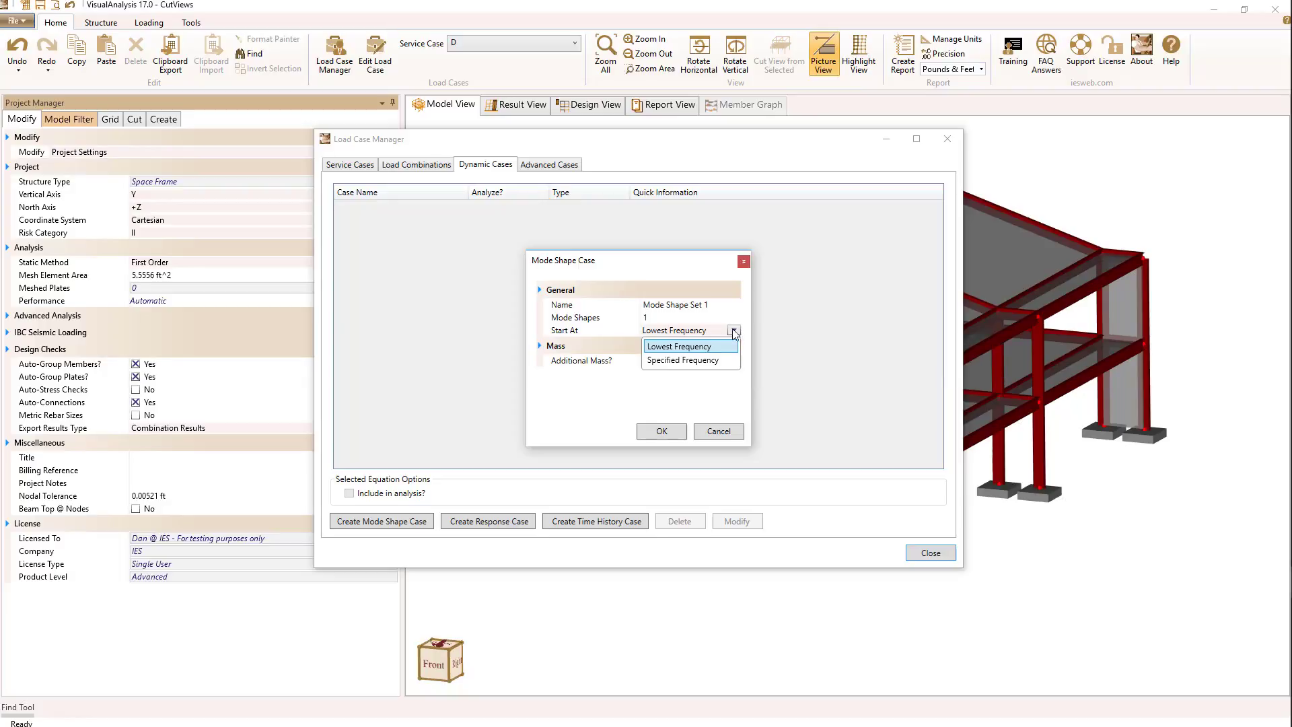
{"action": "left_click", "coordinate": [698, 346]}
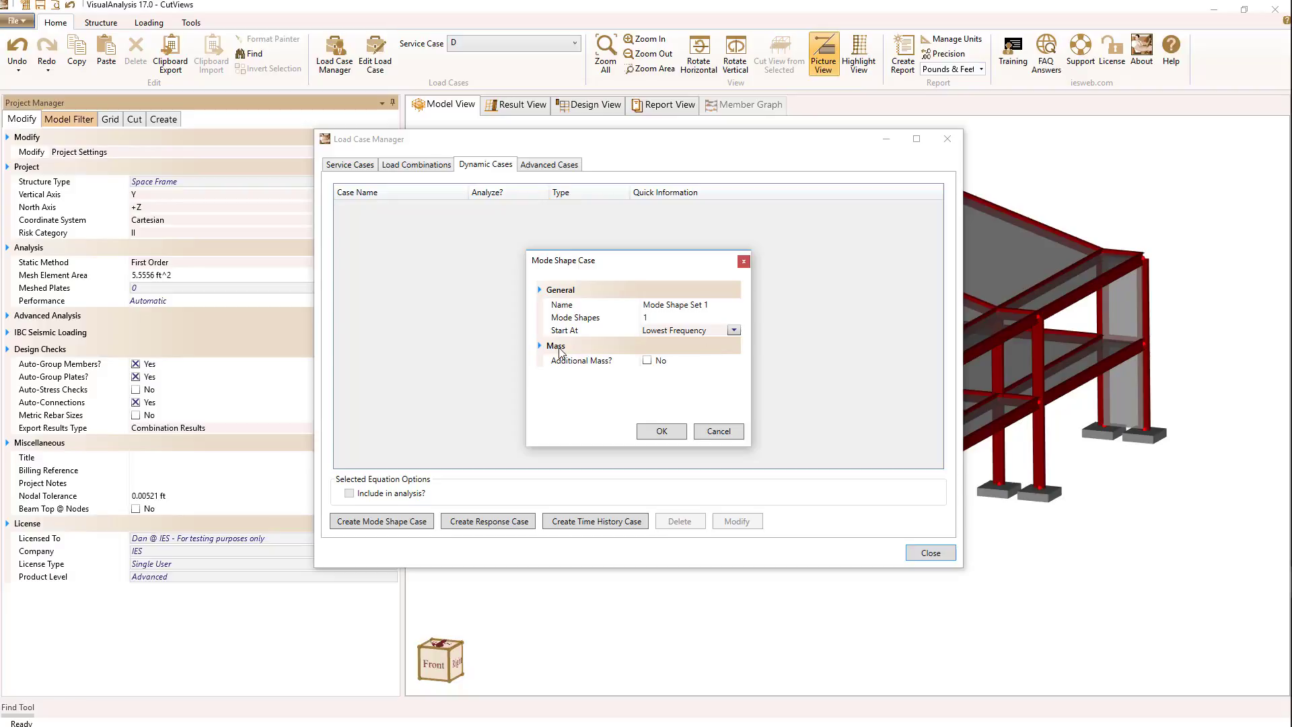
{"action": "left_click", "coordinate": [648, 362]}
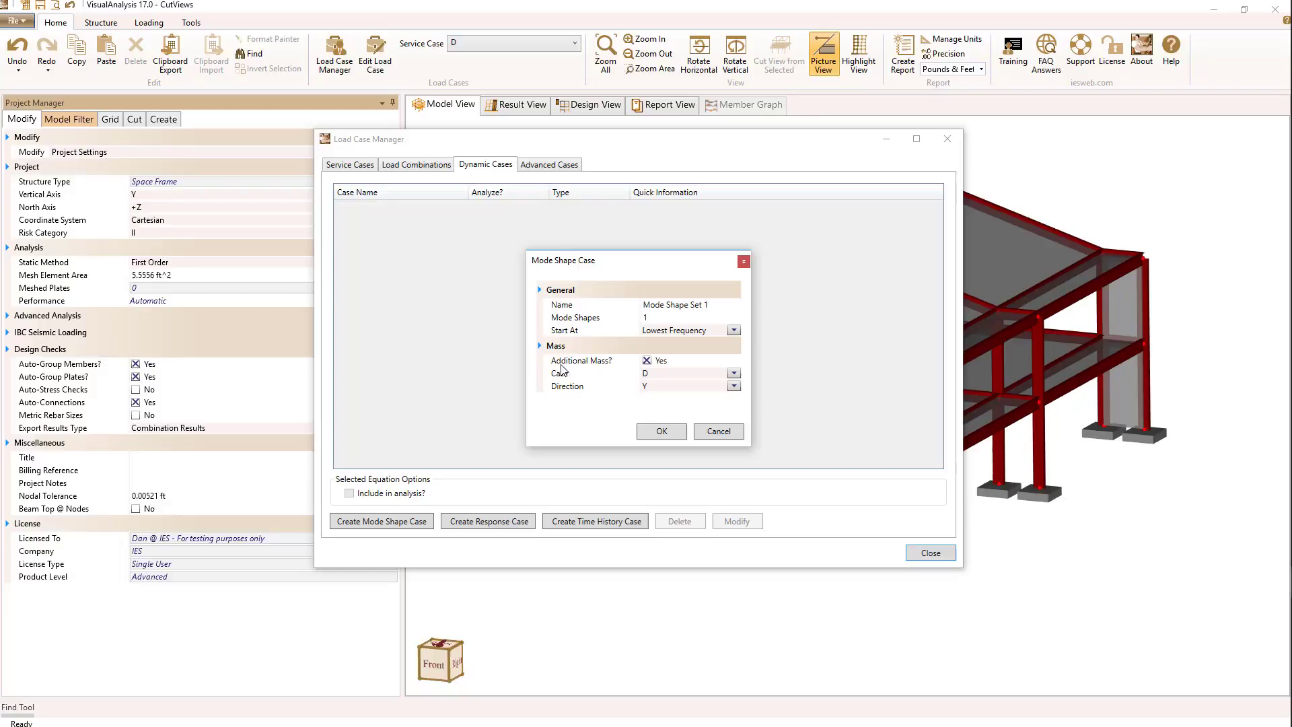
{"action": "left_click", "coordinate": [734, 374]}
{"action": "left_click", "coordinate": [733, 375]}
{"action": "left_click", "coordinate": [734, 386]}
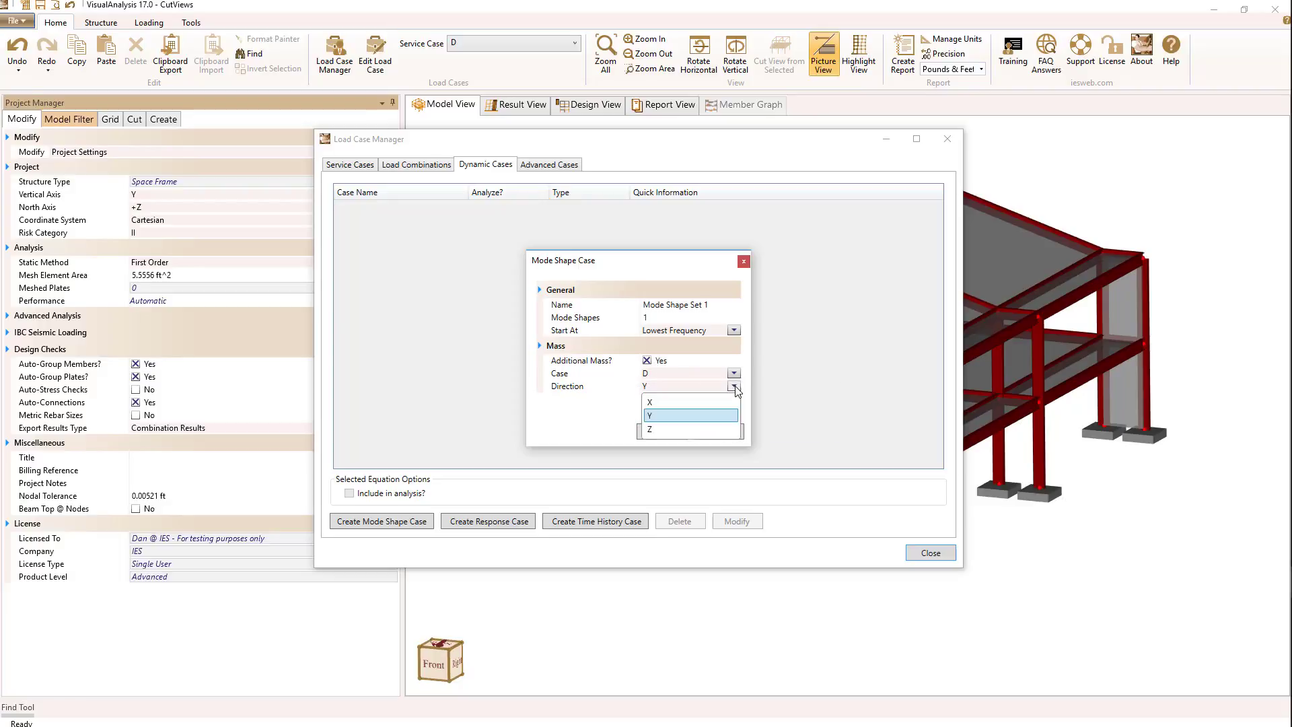
{"action": "left_click", "coordinate": [734, 387]}
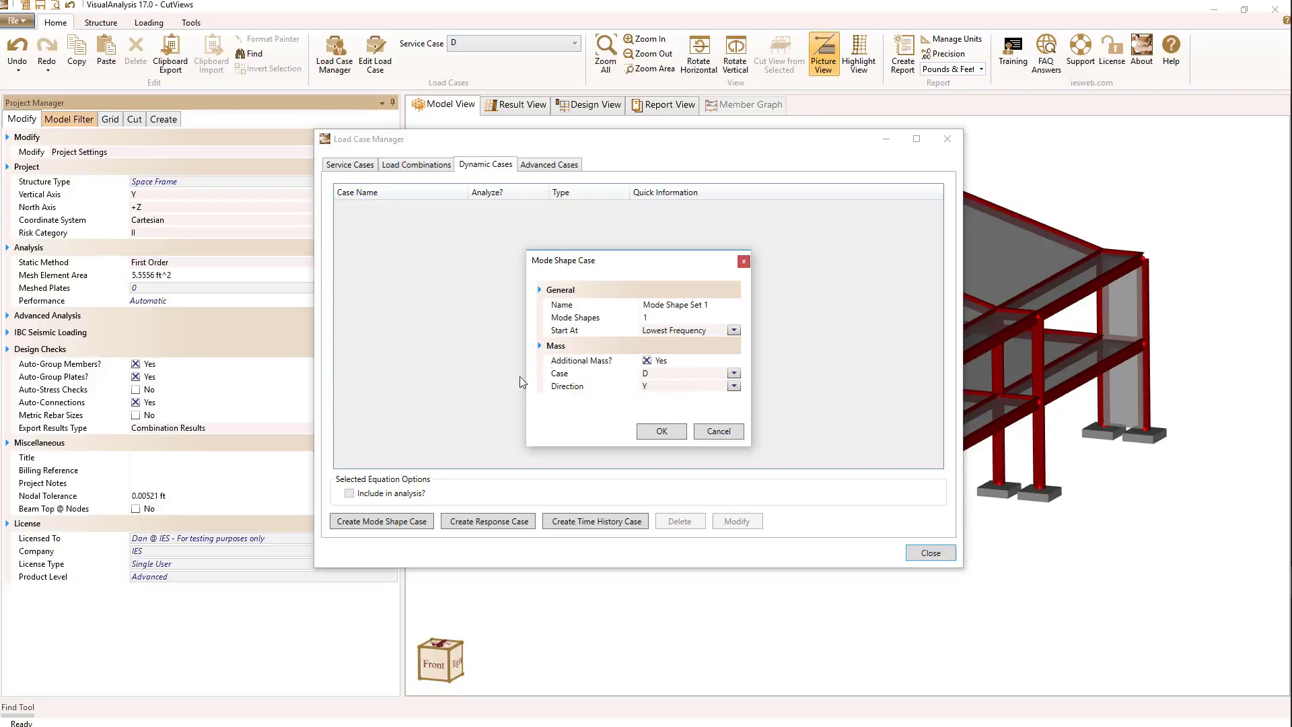
{"action": "left_click", "coordinate": [678, 432]}
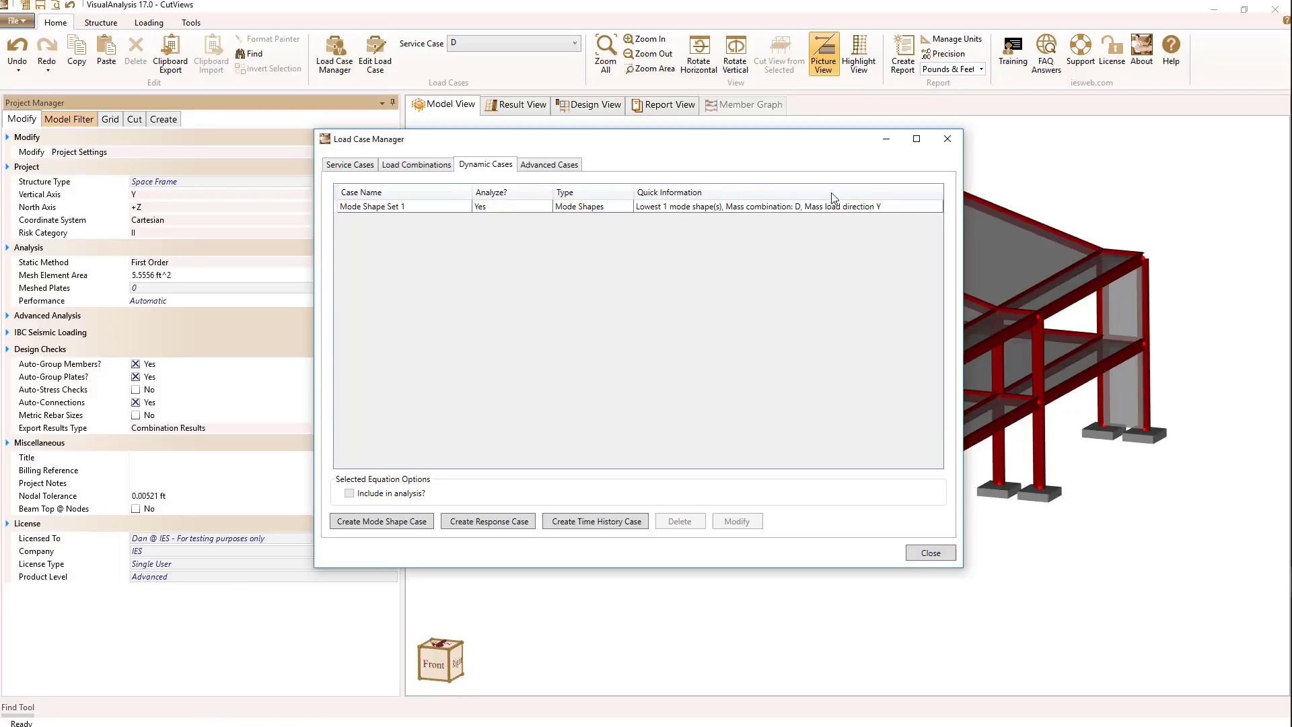
Step: Close the Load Case Manager and check node N009's lumped Mass, which is 0 lb
{"action": "left_click", "coordinate": [929, 553]}
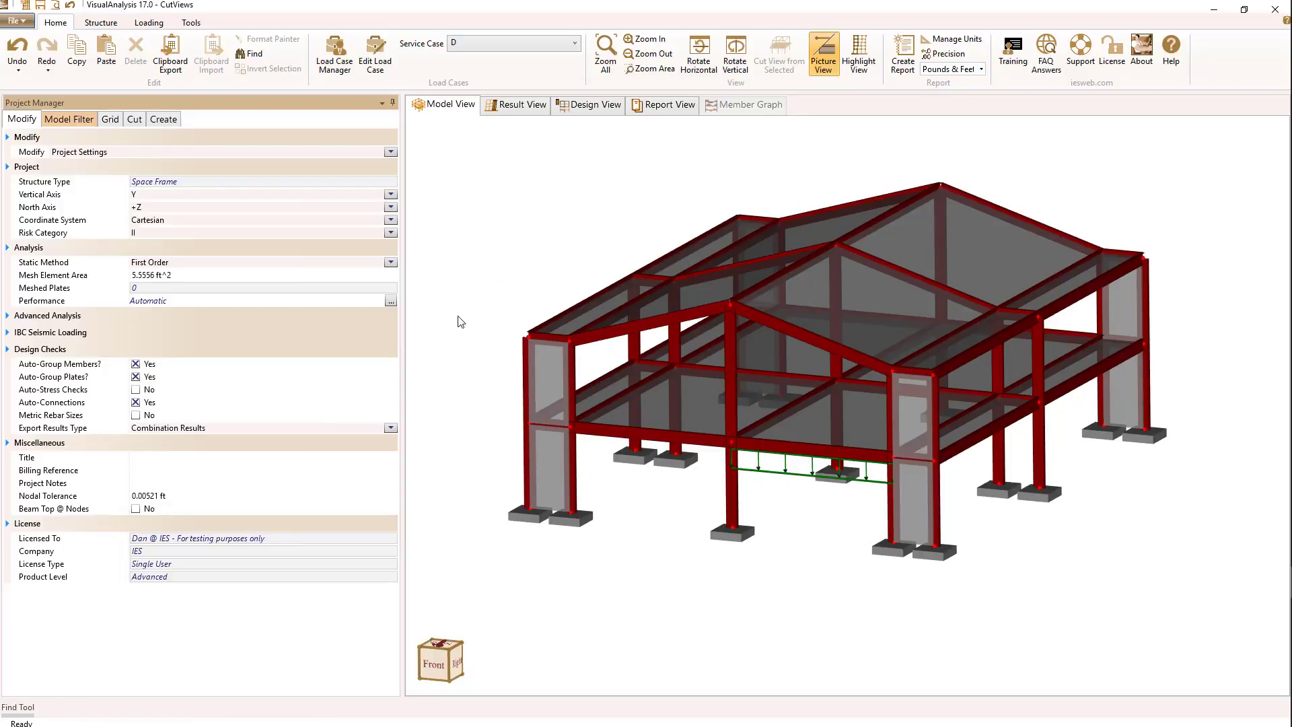
{"action": "left_click", "coordinate": [528, 336]}
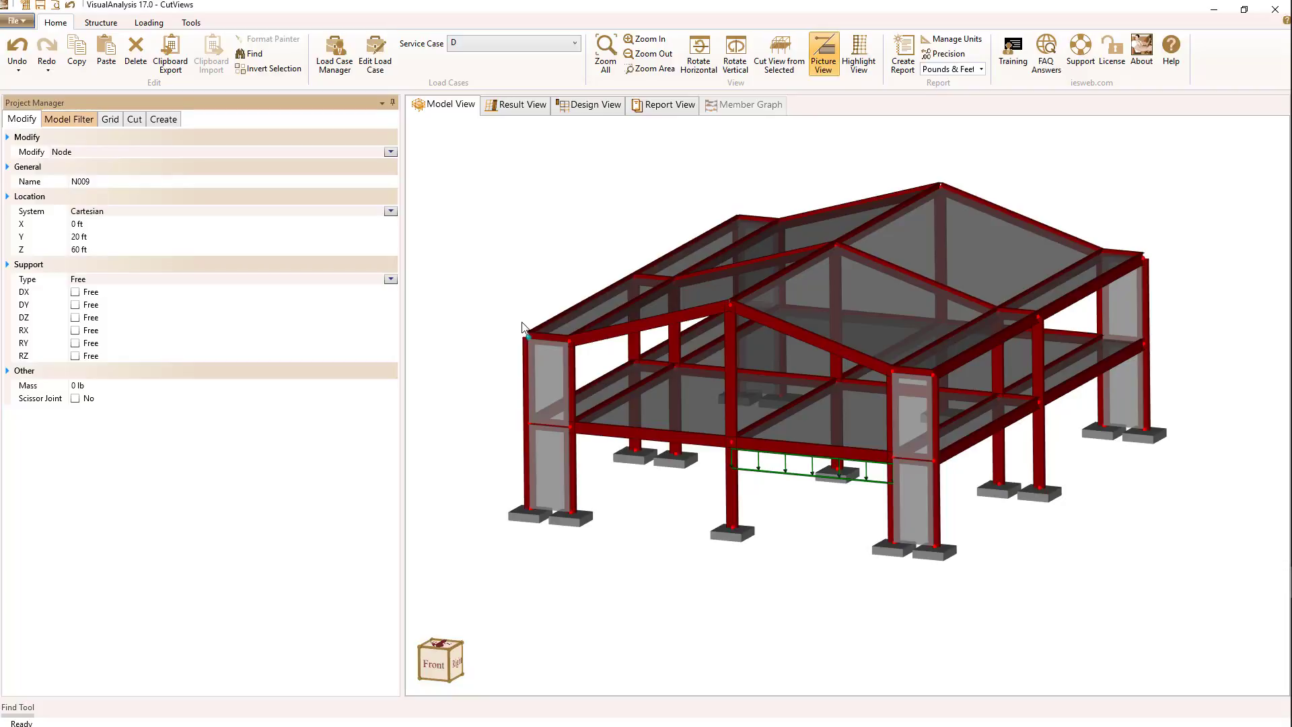
{"action": "left_click", "coordinate": [233, 385]}
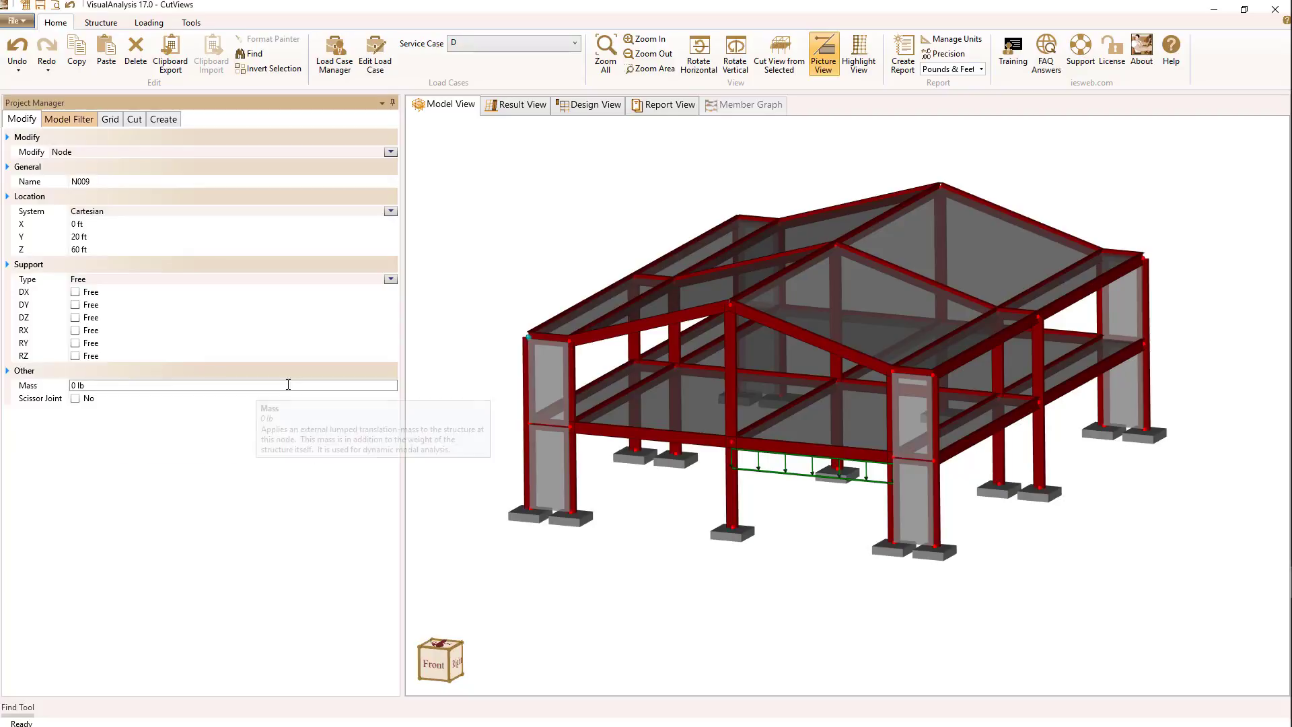
Step: Reopen the Load Case Manager and start a new dynamic response case
{"action": "left_click", "coordinate": [524, 284]}
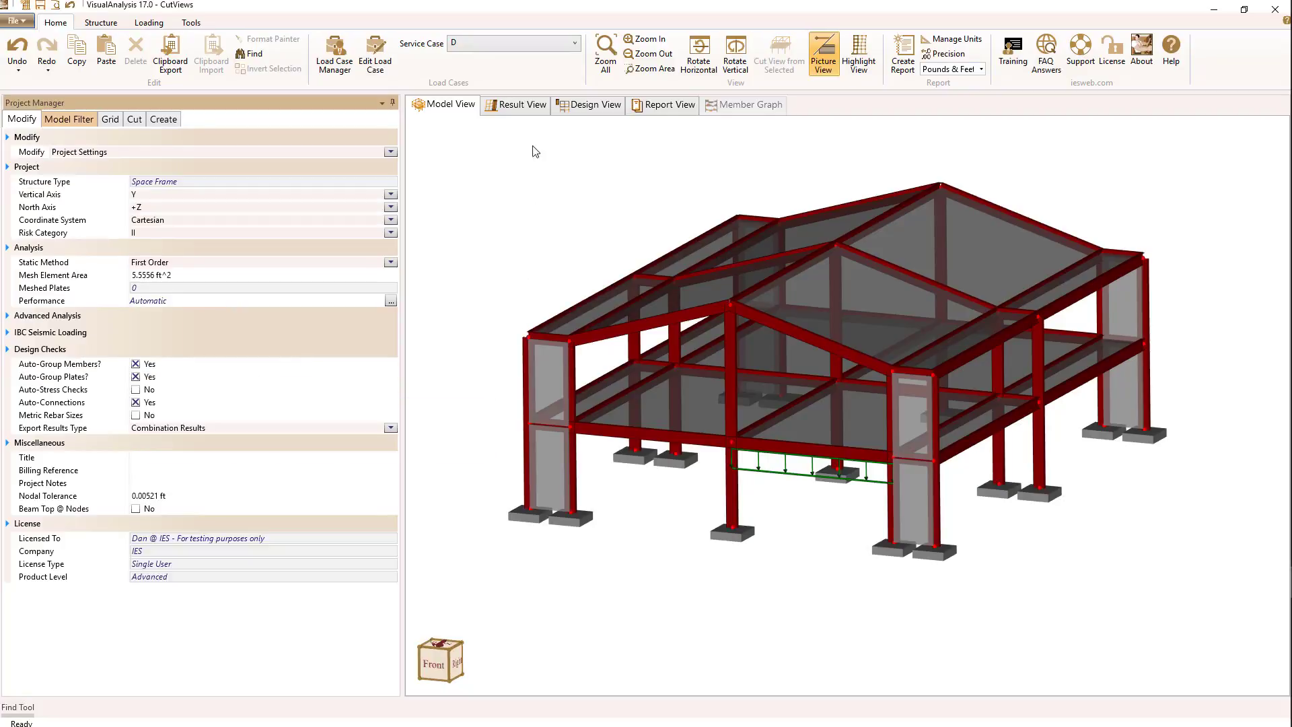
{"action": "left_click", "coordinate": [340, 64]}
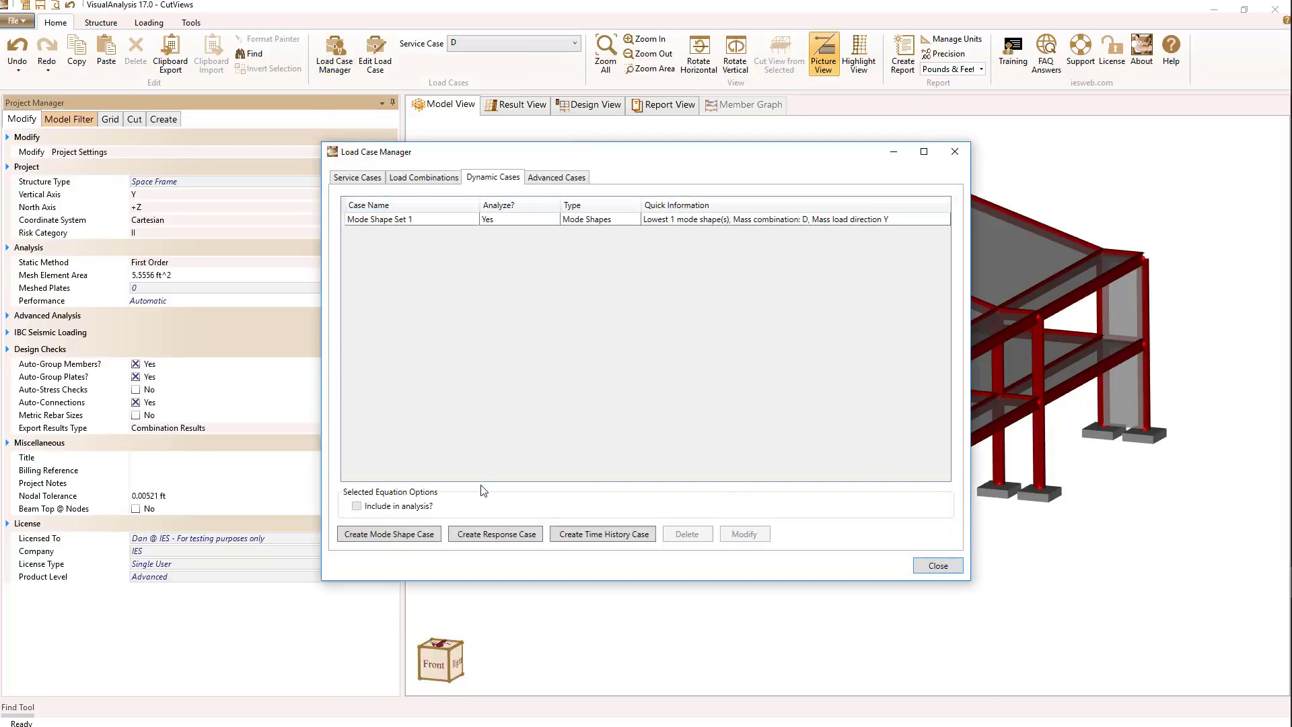
{"action": "left_click", "coordinate": [496, 535]}
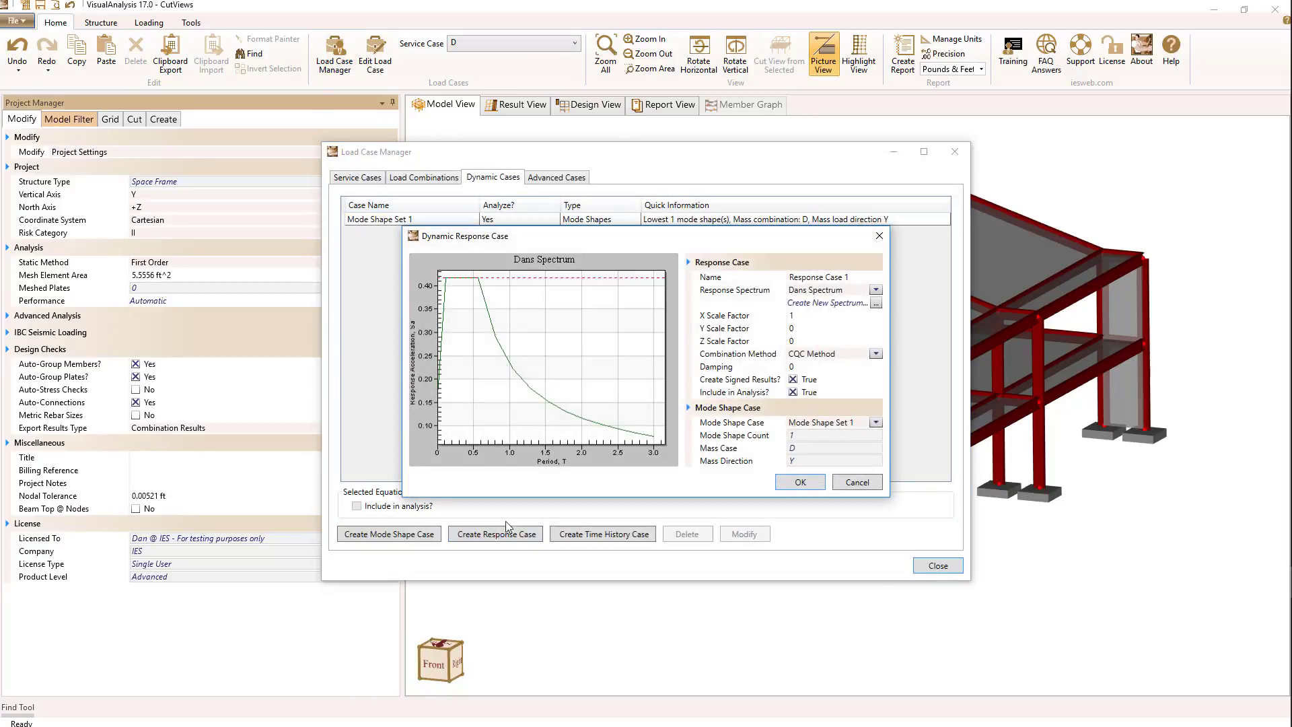
{"action": "left_click_drag", "start_coordinate": [515, 233], "coordinate": [500, 183]}
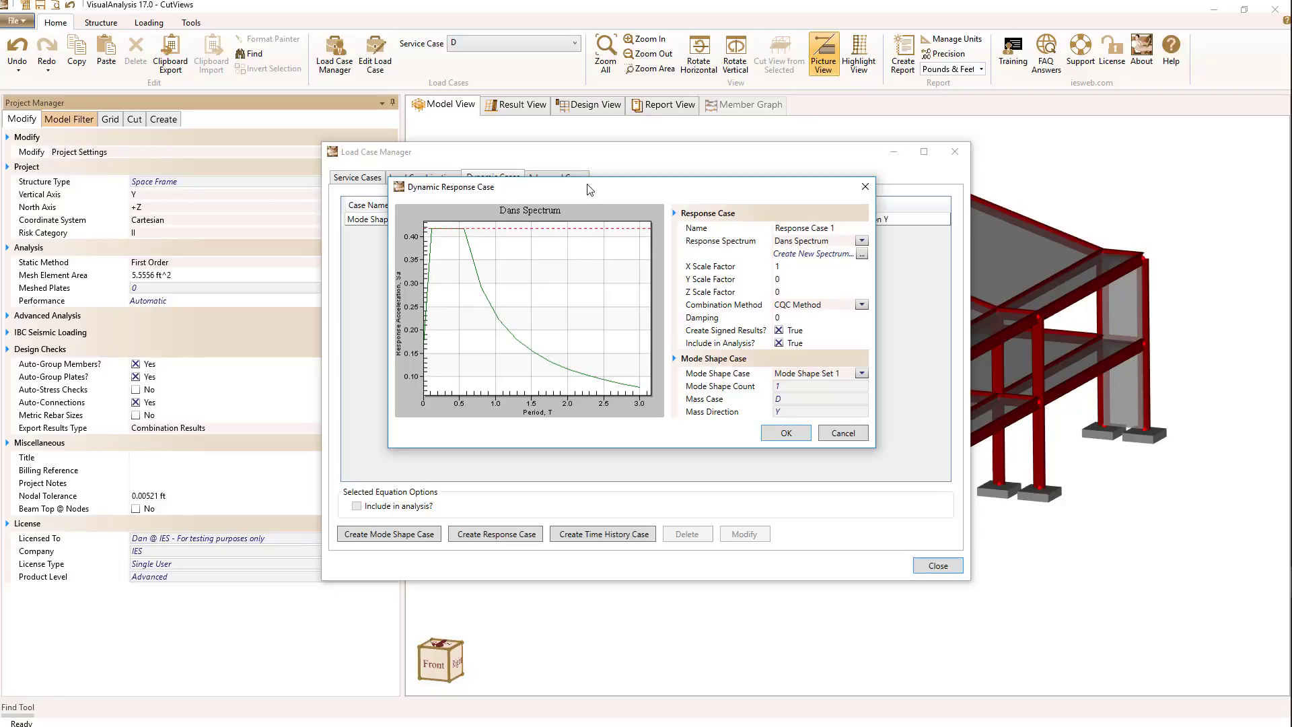
{"action": "left_click_drag", "start_coordinate": [587, 188], "coordinate": [578, 192]}
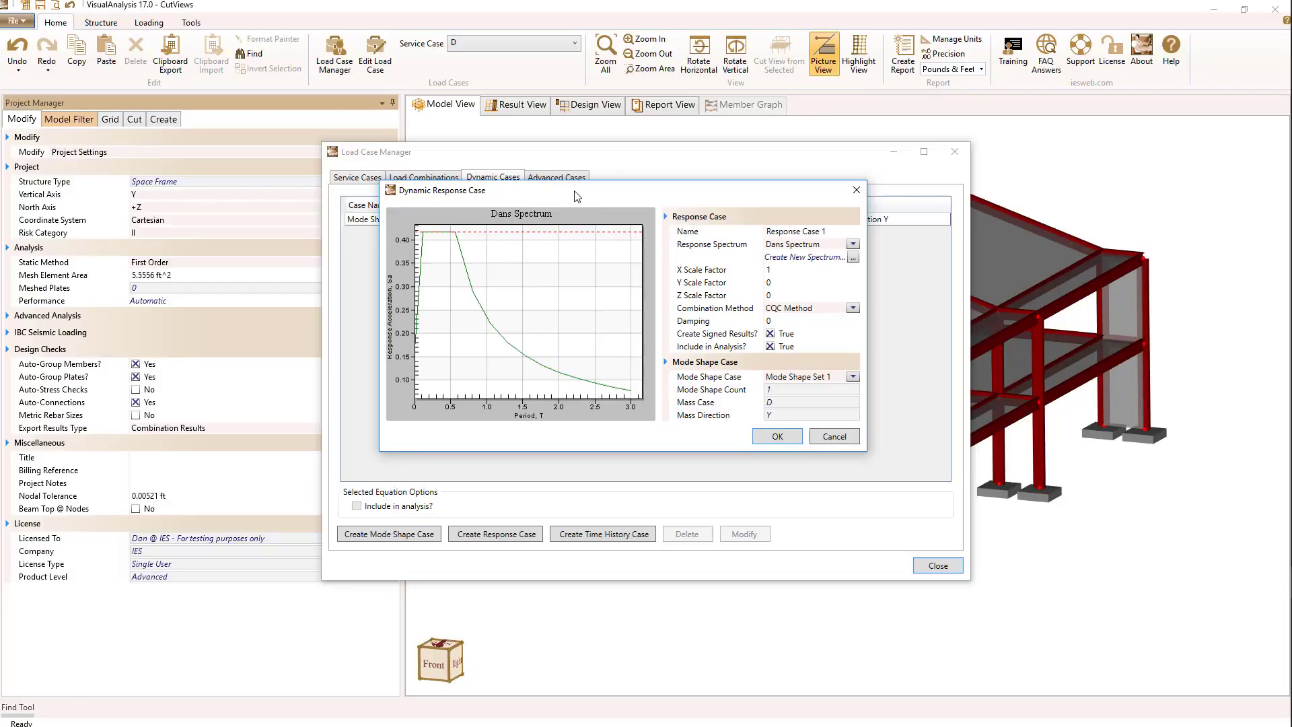
Step: Review the name Response Case 1 and choose to create a new response spectrum
{"action": "left_click", "coordinate": [842, 230]}
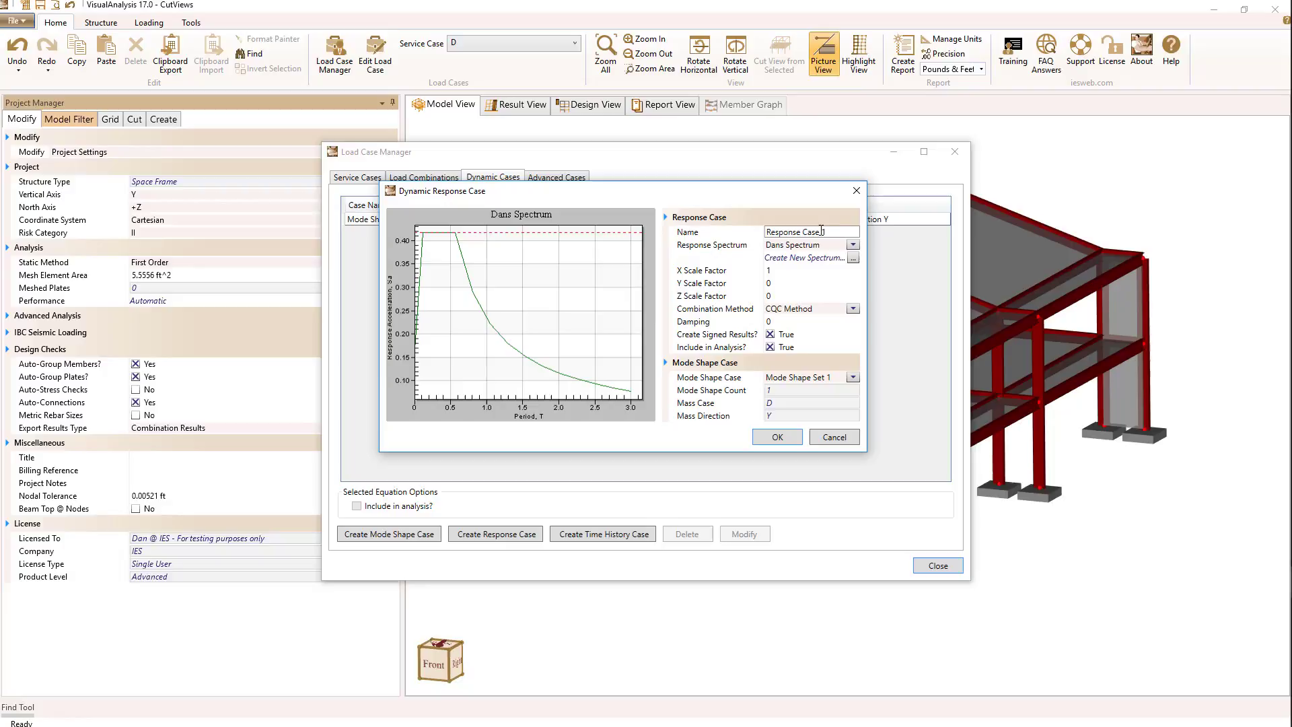
{"action": "left_click", "coordinate": [811, 247]}
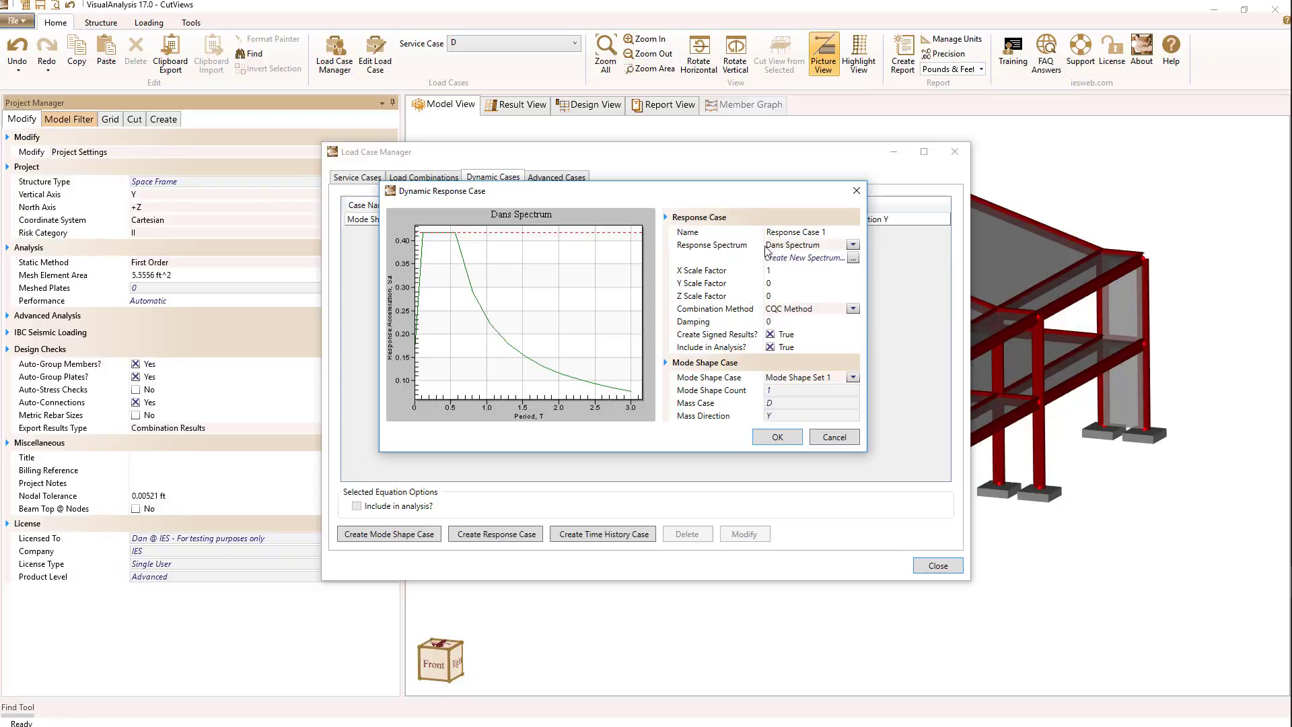
{"action": "left_click", "coordinate": [851, 246]}
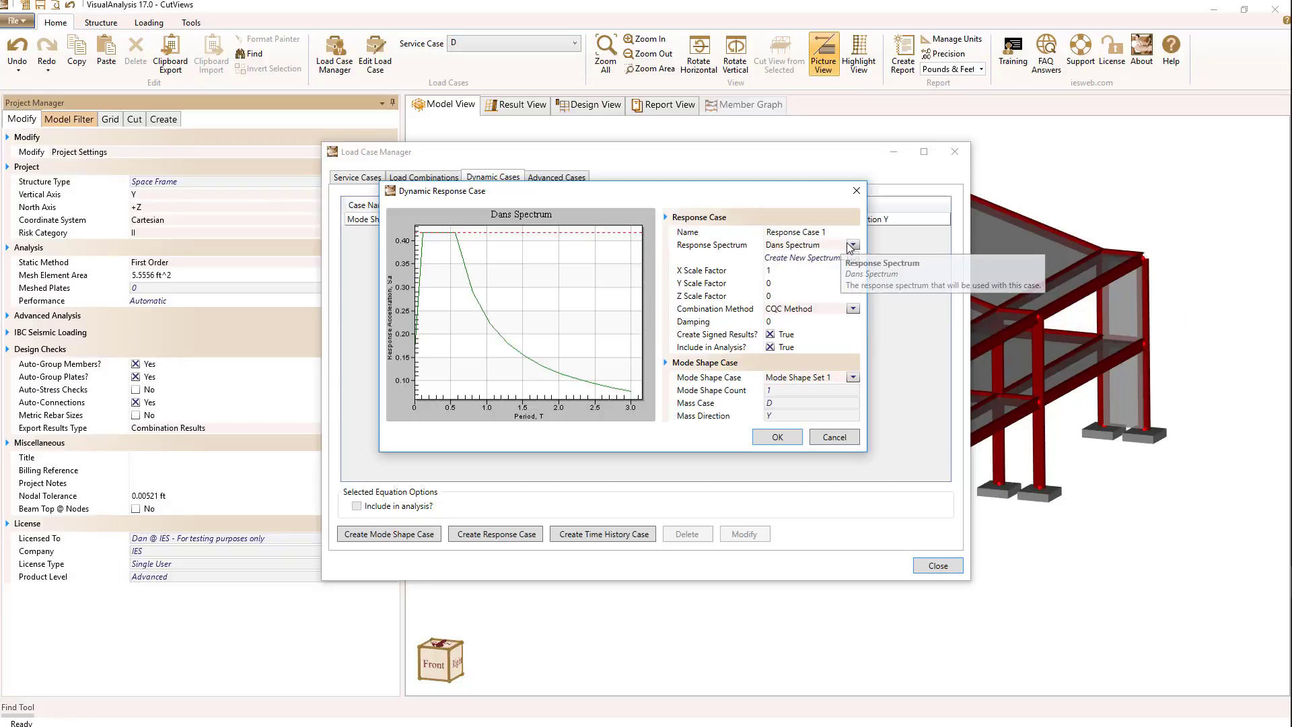
{"action": "left_click", "coordinate": [851, 246]}
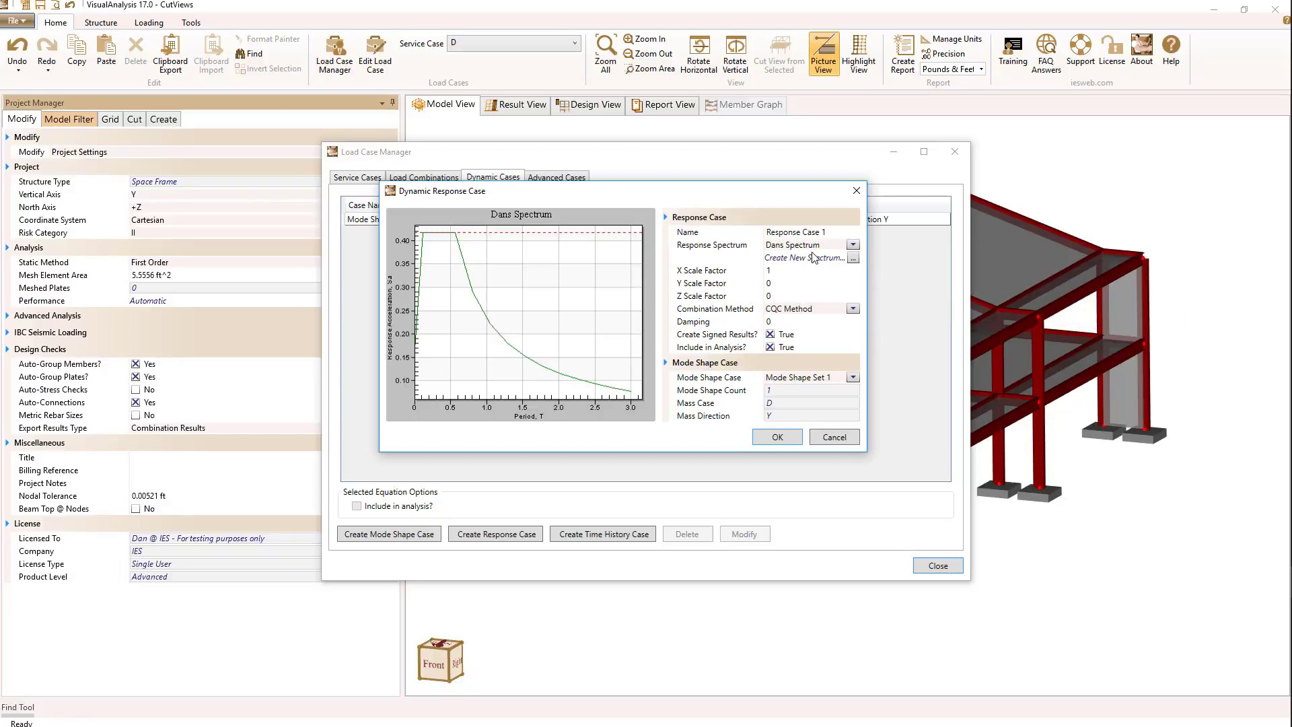
{"action": "left_click", "coordinate": [852, 260]}
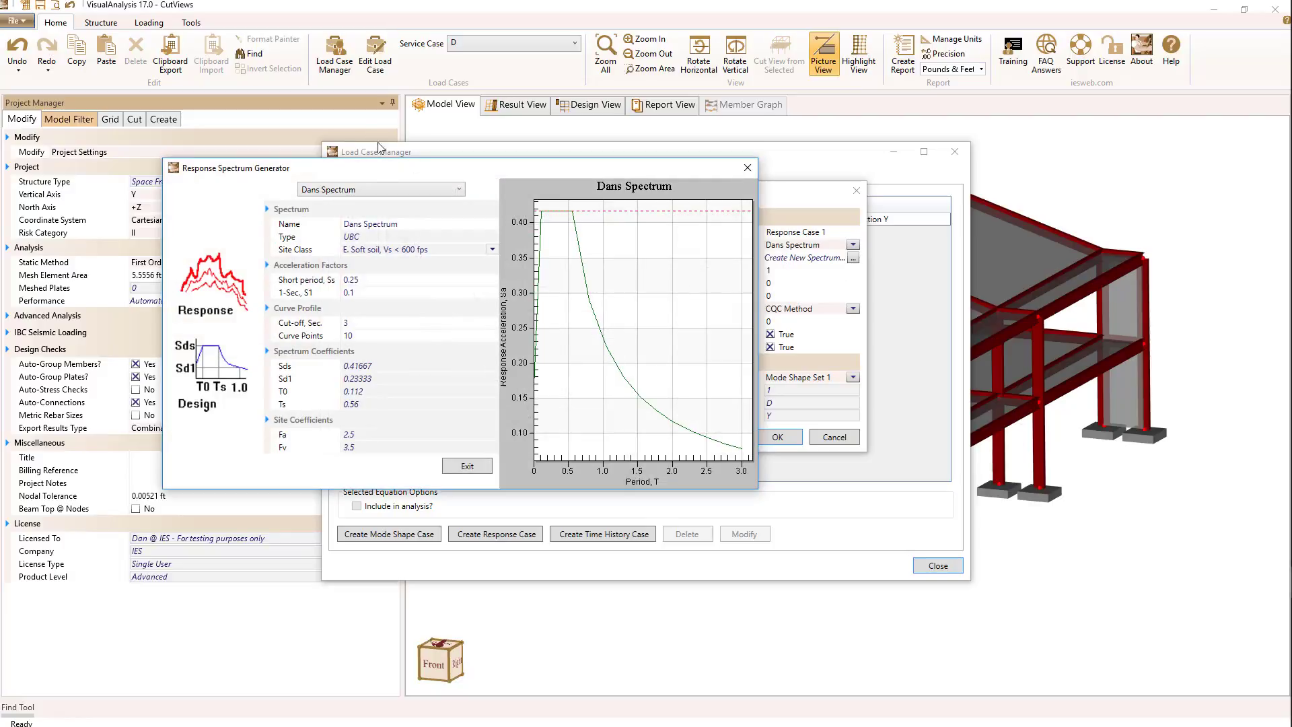
{"action": "left_click_drag", "start_coordinate": [389, 175], "coordinate": [505, 153]}
{"action": "left_click", "coordinate": [470, 170]}
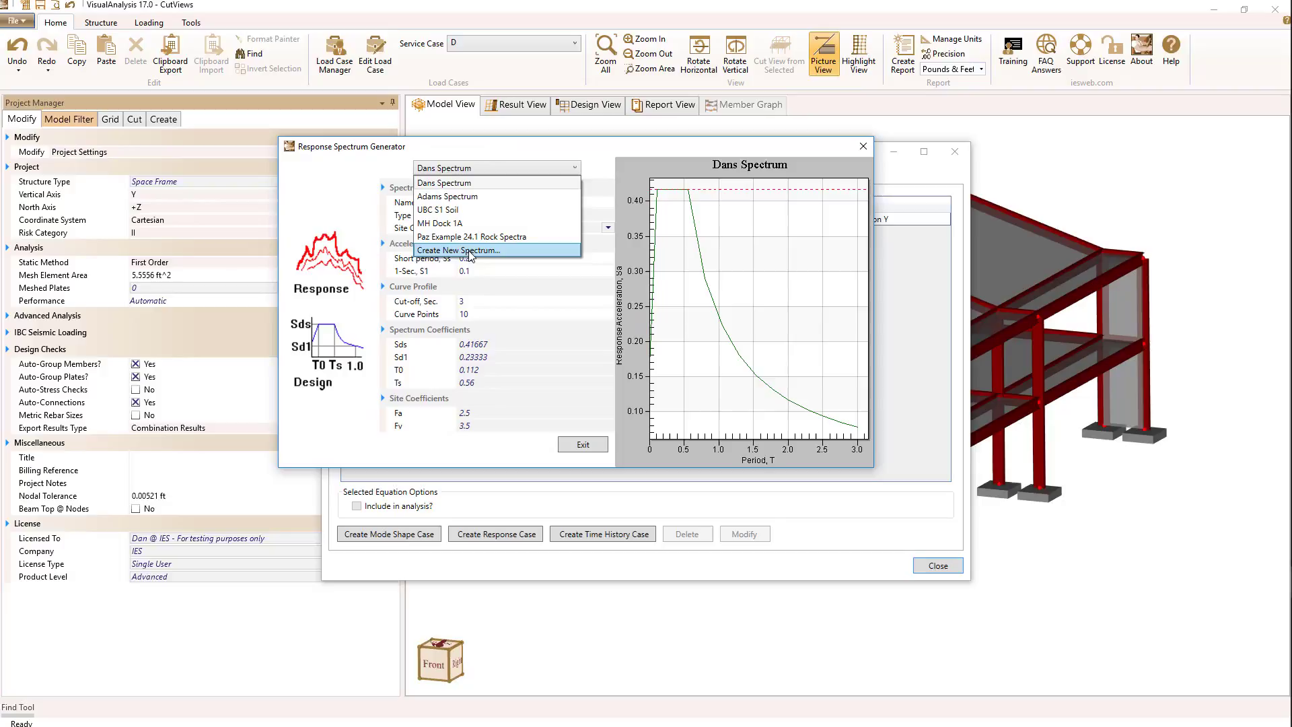
{"action": "left_click", "coordinate": [470, 251]}
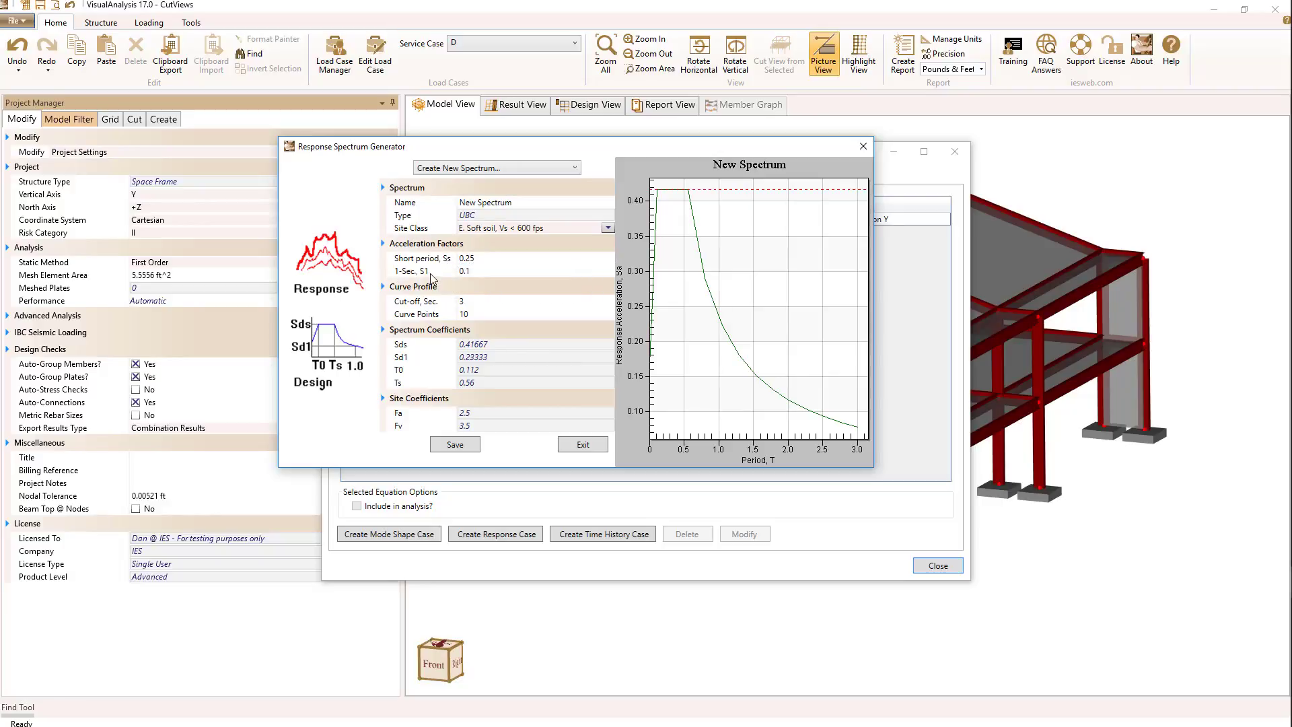
{"action": "left_click", "coordinate": [465, 314]}
{"action": "left_click", "coordinate": [583, 444]}
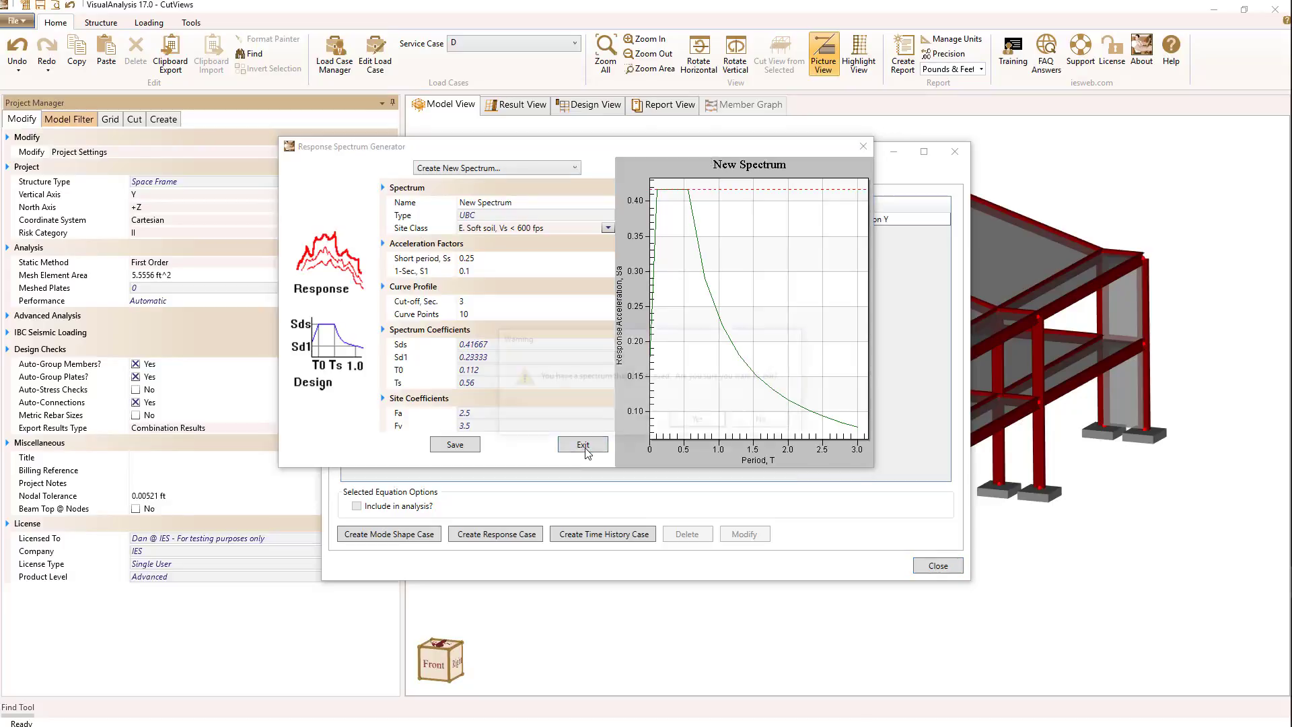
Step: Discard the new spectrum and save Response Case 1 with X scale 1, CQC and Mode Shape Set 1
{"action": "left_click", "coordinate": [700, 420]}
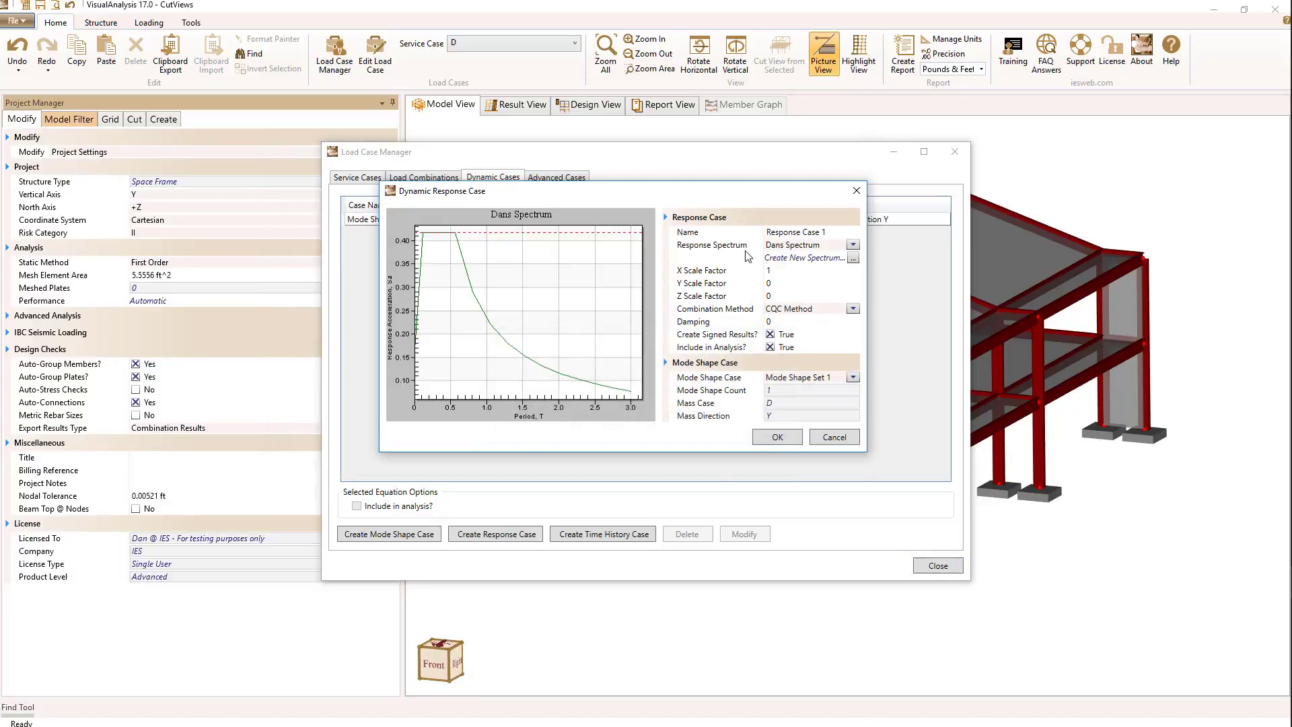
{"action": "left_click", "coordinate": [779, 271]}
{"action": "left_click", "coordinate": [854, 309]}
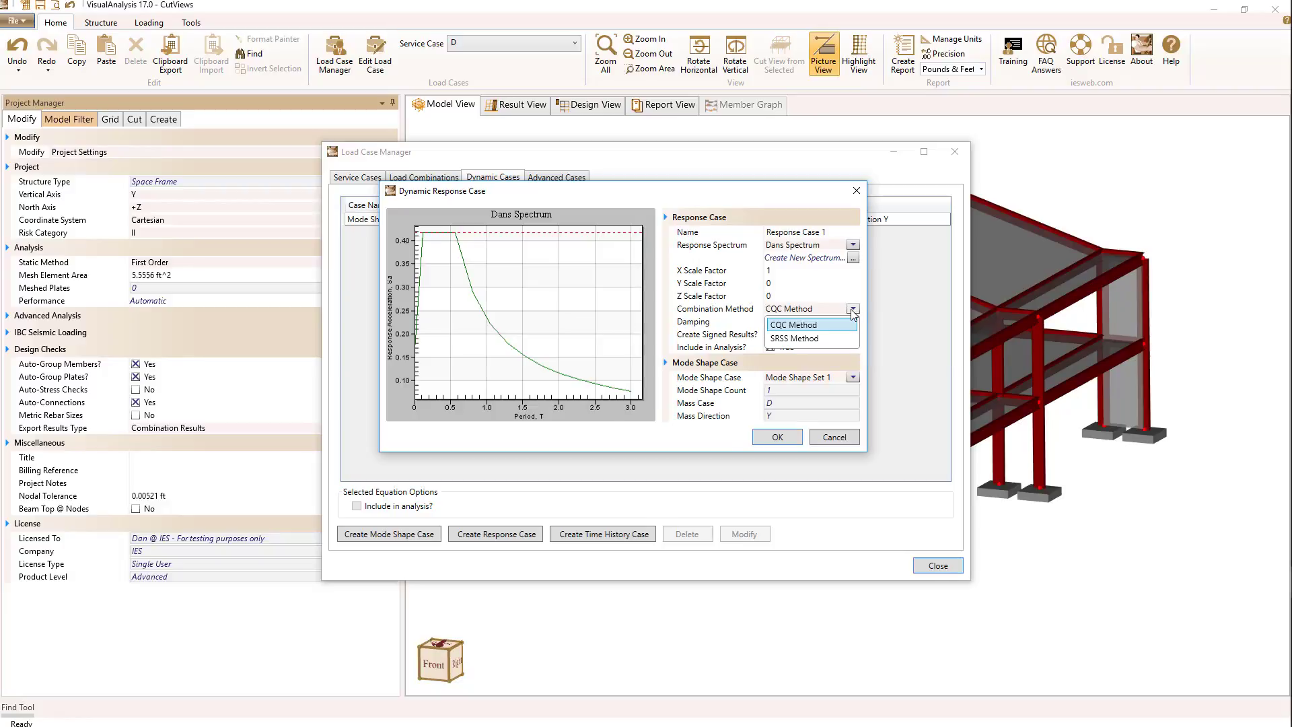
{"action": "left_click", "coordinate": [853, 310]}
{"action": "left_click", "coordinate": [795, 321]}
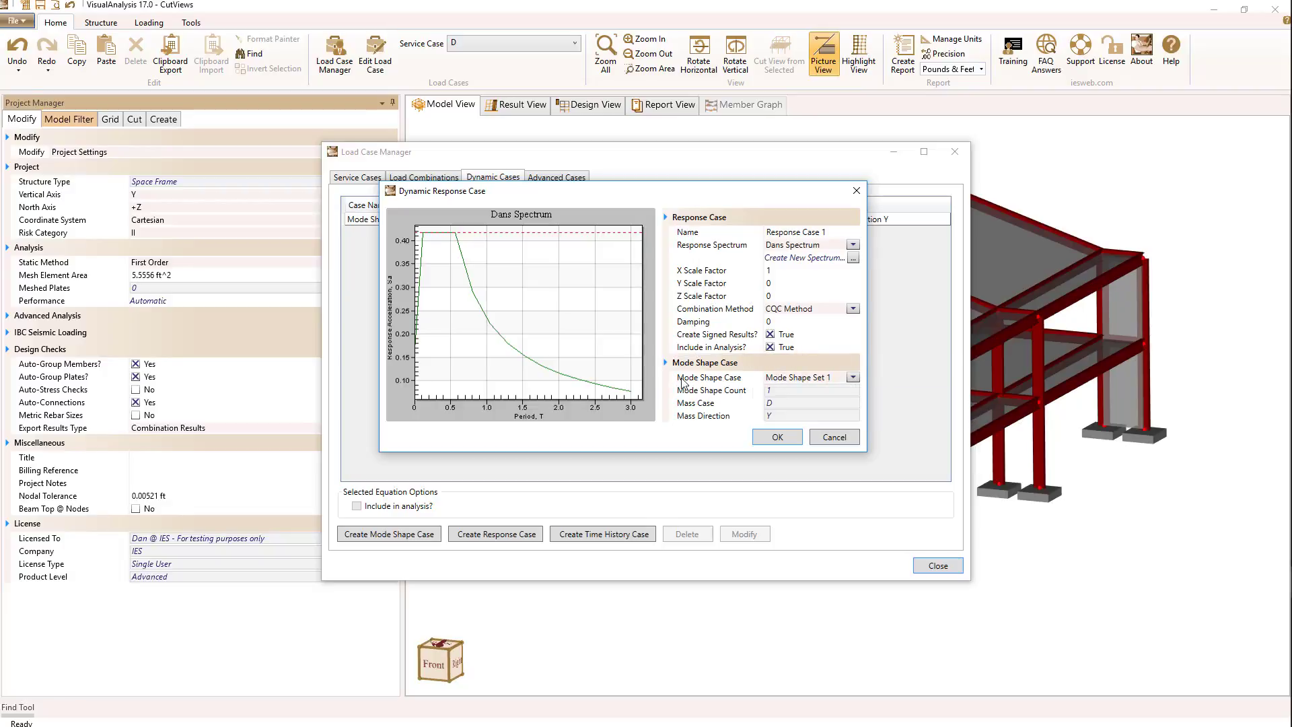
{"action": "left_click", "coordinate": [852, 377]}
{"action": "left_click", "coordinate": [852, 393]}
{"action": "left_click", "coordinate": [777, 436]}
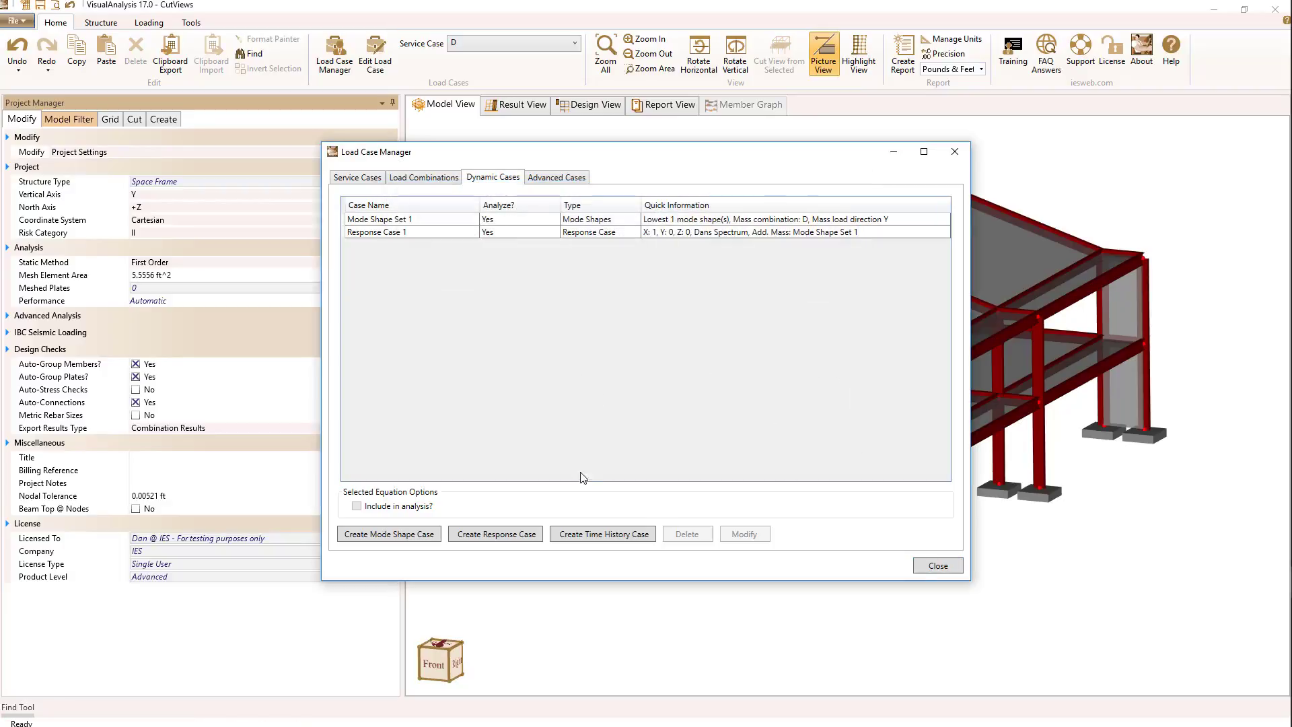
Step: Start Time History Case 1 with a User Defined Data forcing function and import its data
{"action": "left_click", "coordinate": [587, 536]}
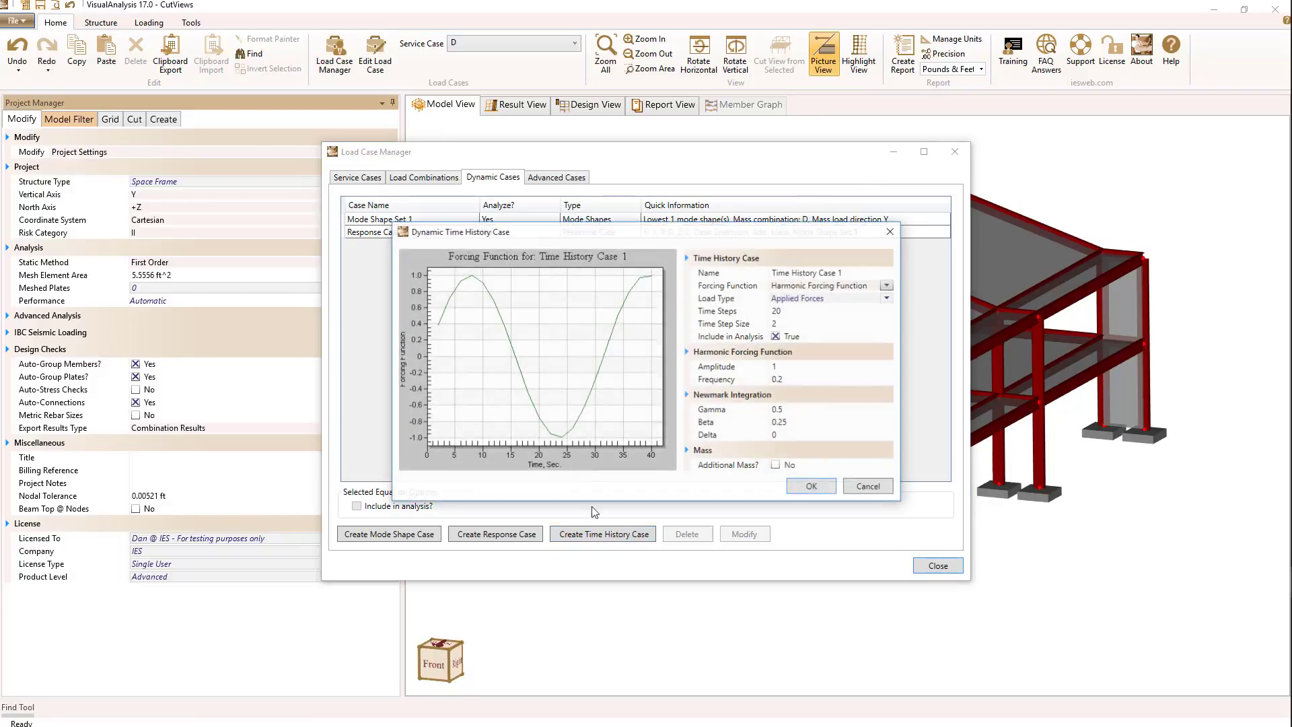
{"action": "left_click_drag", "start_coordinate": [577, 239], "coordinate": [578, 180]}
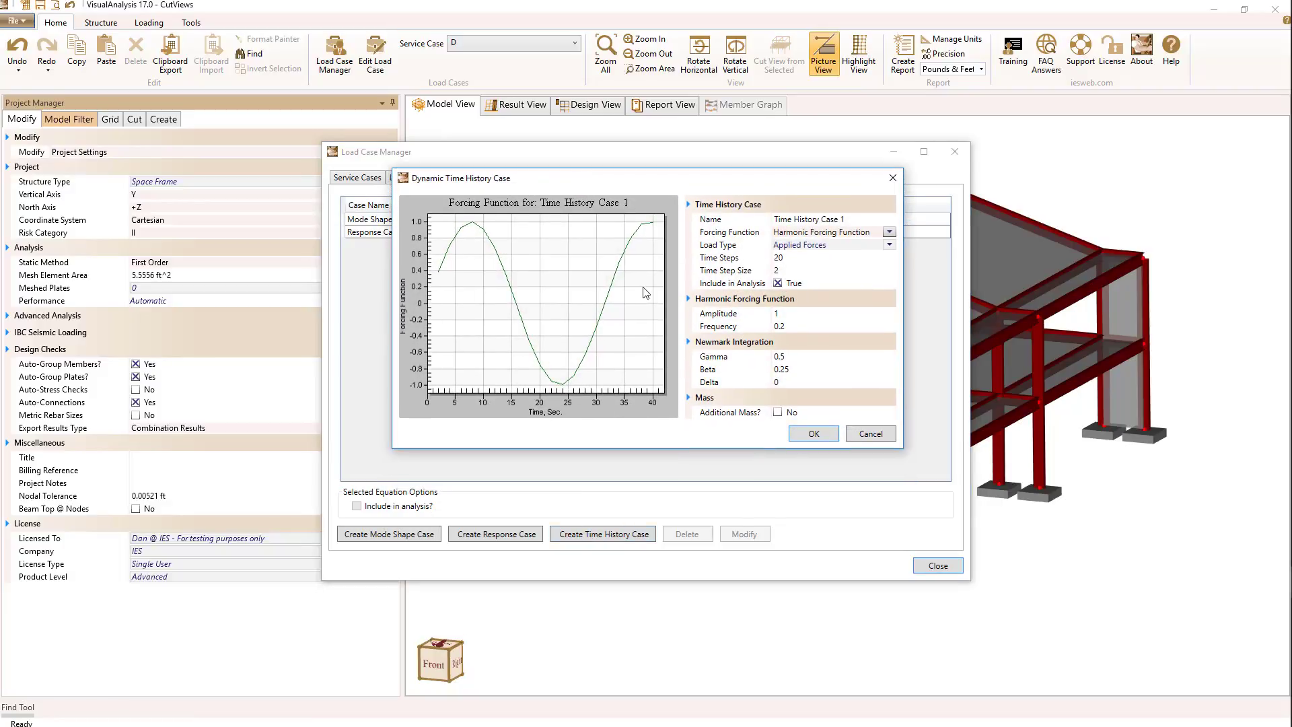
{"action": "left_click", "coordinate": [856, 222]}
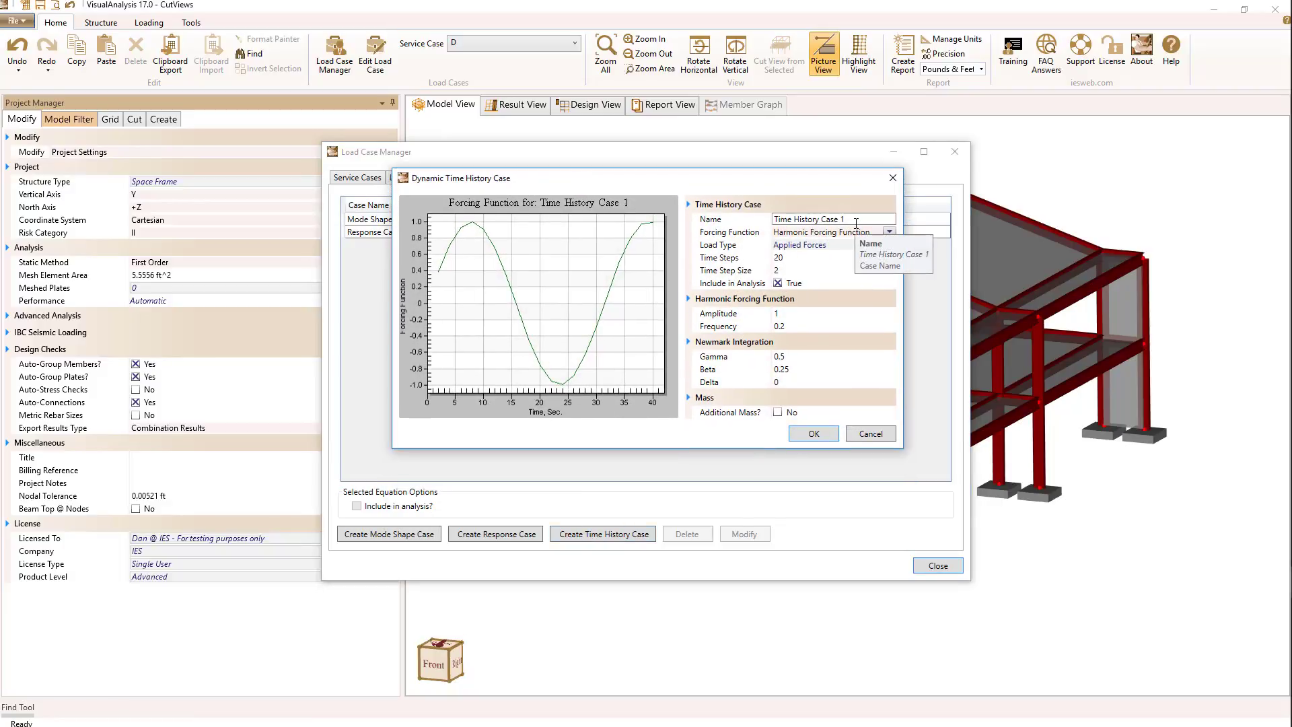
{"action": "left_click", "coordinate": [725, 236]}
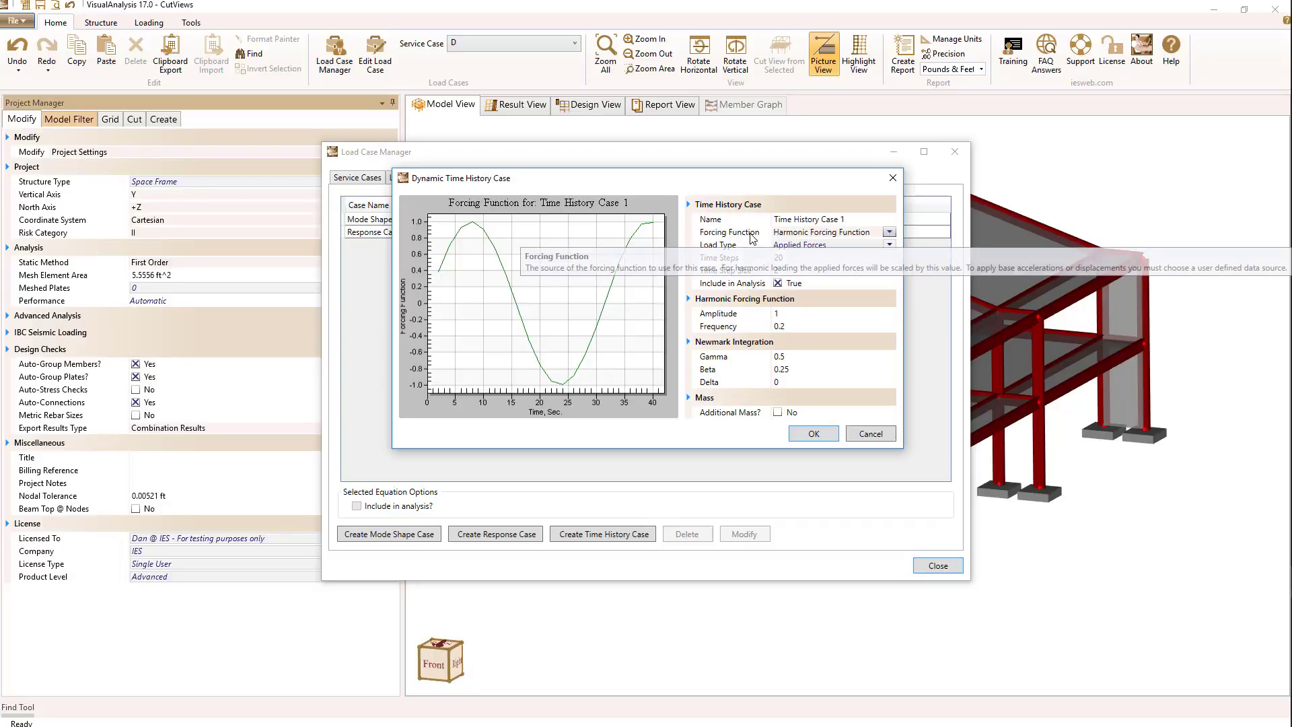
{"action": "left_click", "coordinate": [890, 233]}
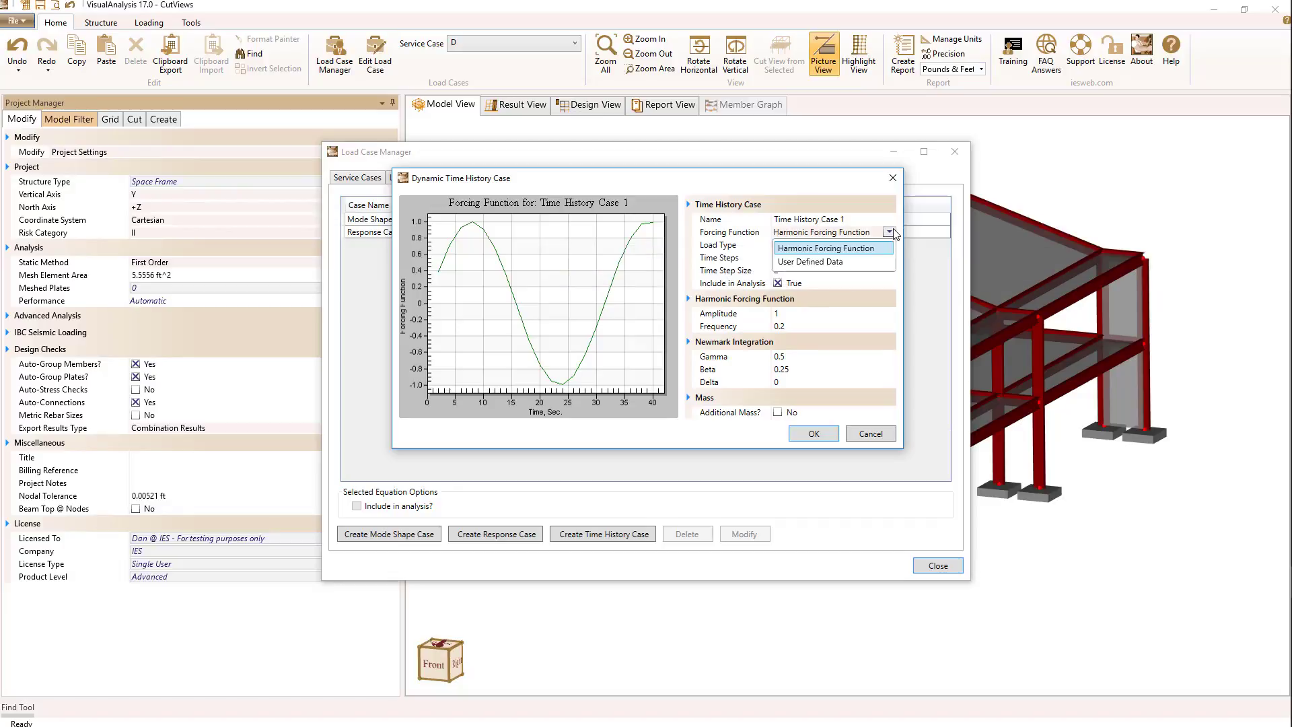
{"action": "left_click", "coordinate": [846, 261]}
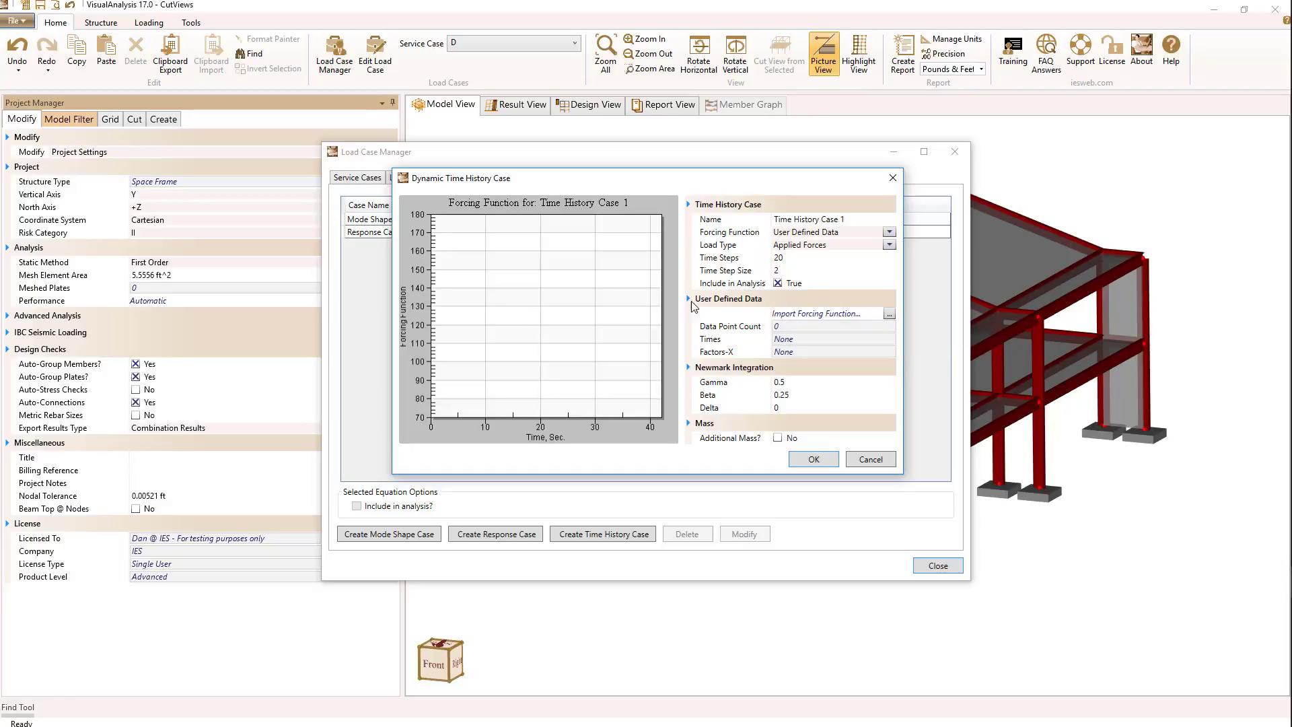
{"action": "left_click", "coordinate": [890, 314]}
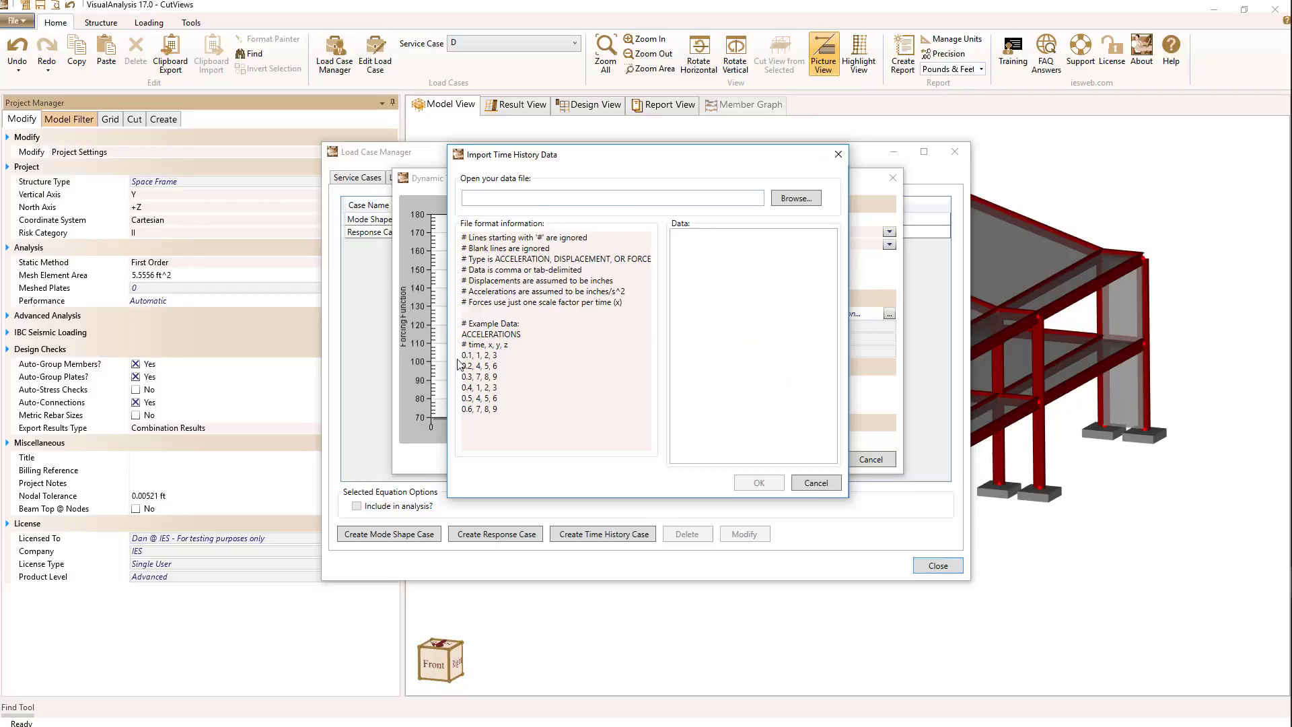
Step: Cancel the time history data import, leaving Data Point Count at 0, and revisit the Forcing Function choices
{"action": "left_click", "coordinate": [808, 483]}
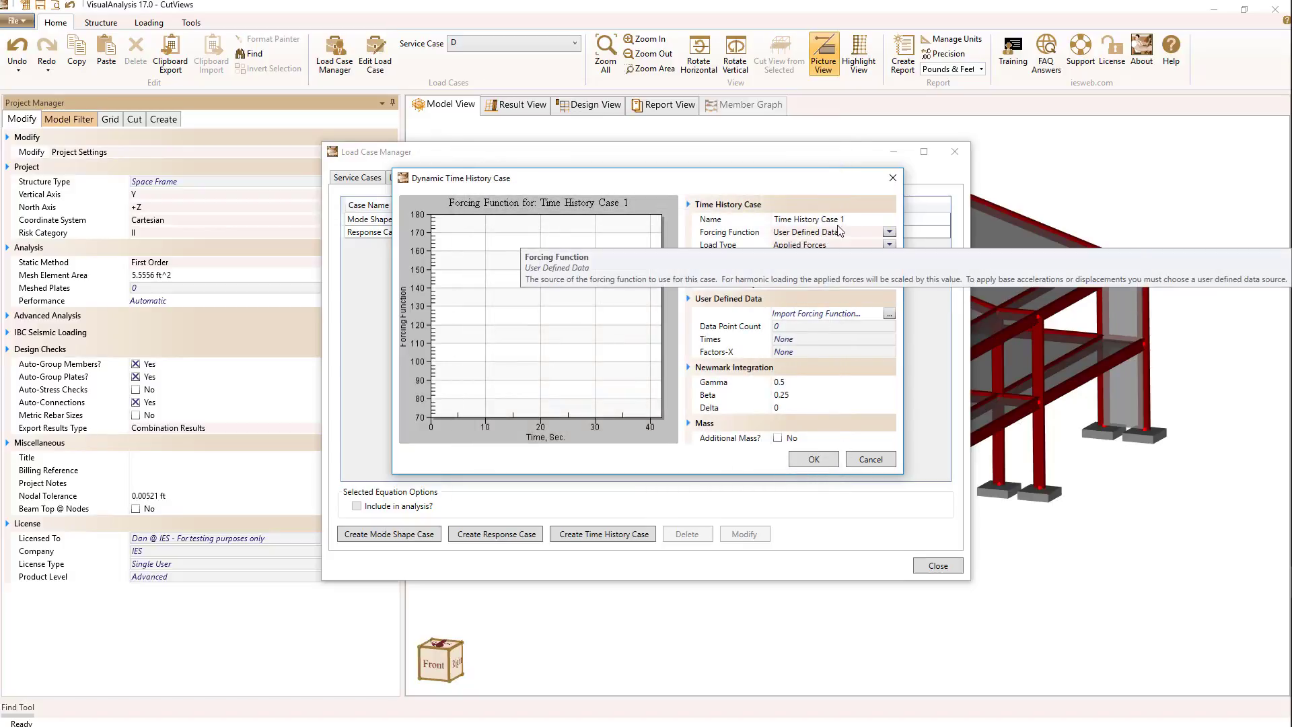
{"action": "left_click", "coordinate": [889, 231]}
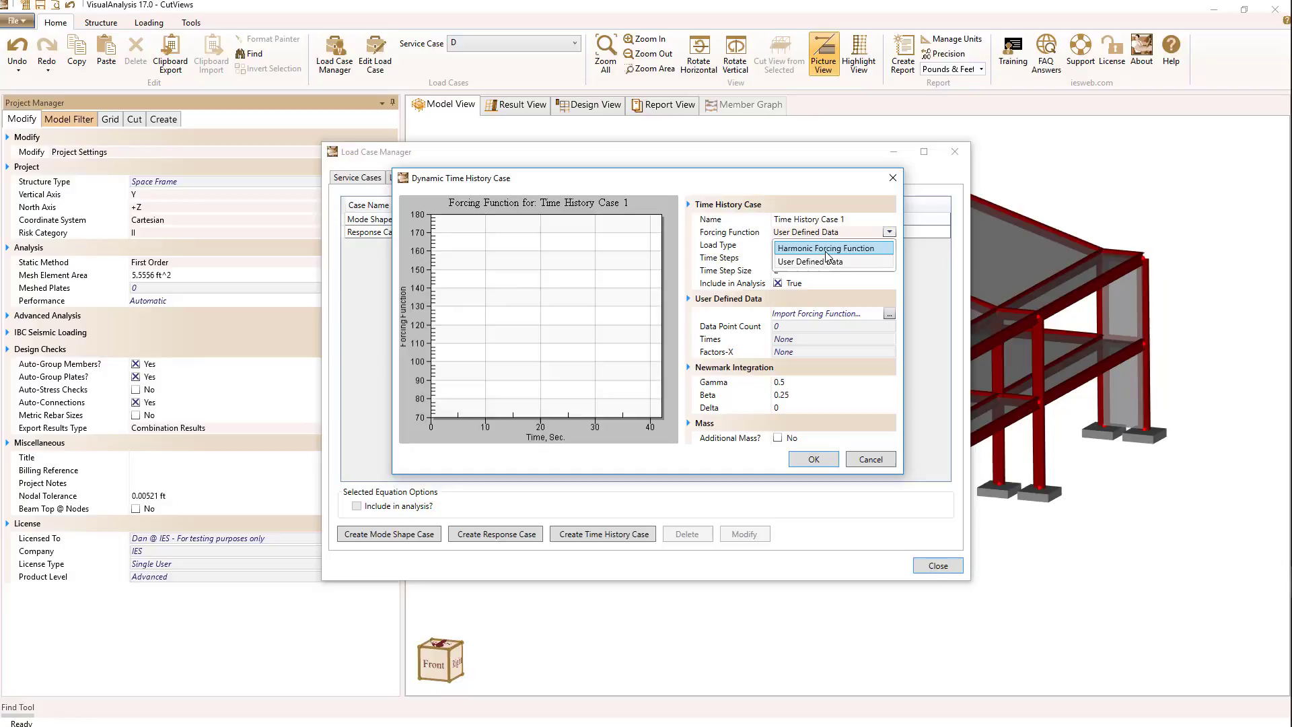
Step: Save Time History Case 1 as Harmonic, Gamma 0.5, with additional mass, then close the manager
{"action": "left_click", "coordinate": [826, 249]}
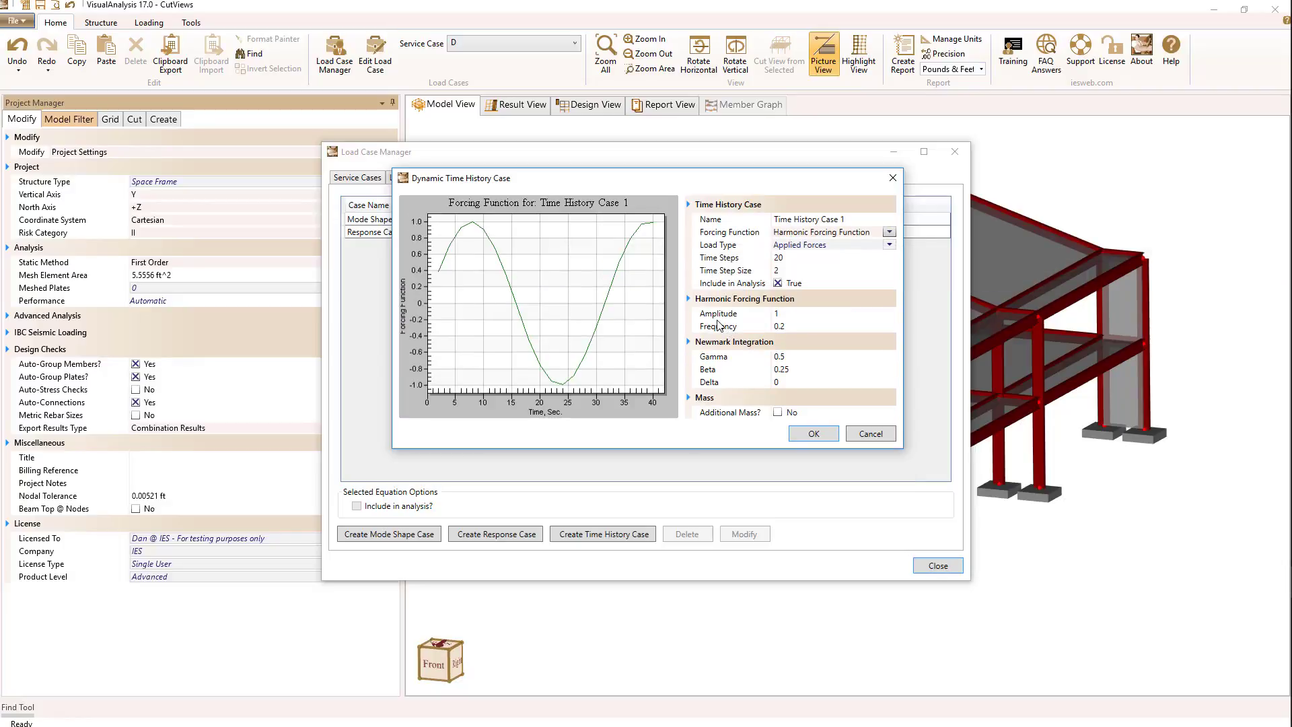
{"action": "left_click", "coordinate": [786, 357]}
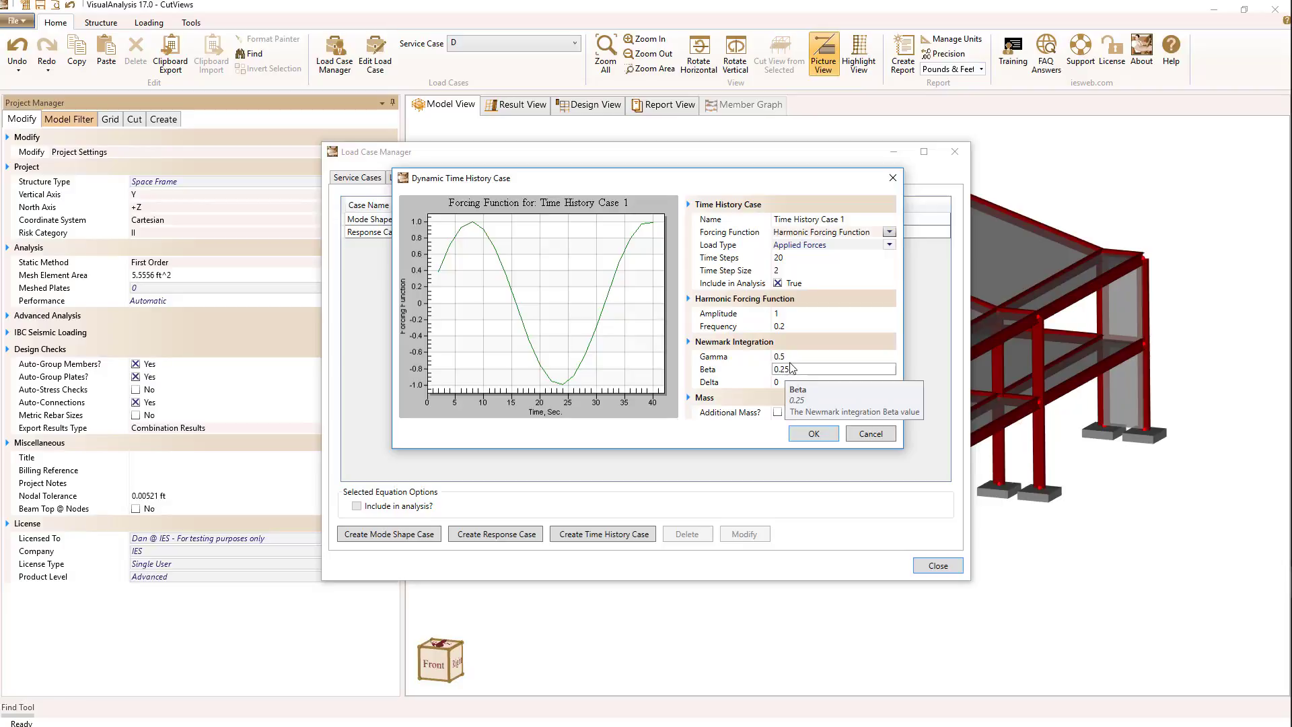
{"action": "left_click", "coordinate": [747, 360]}
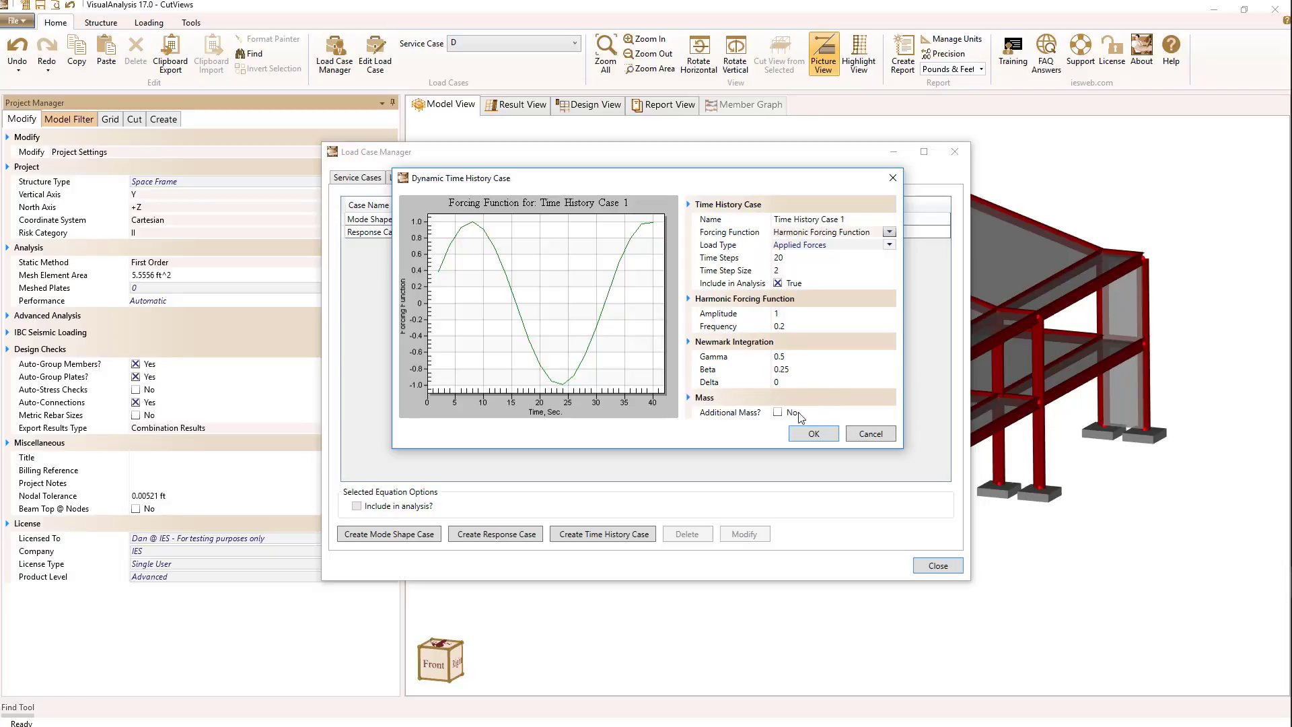
{"action": "left_click", "coordinate": [779, 412]}
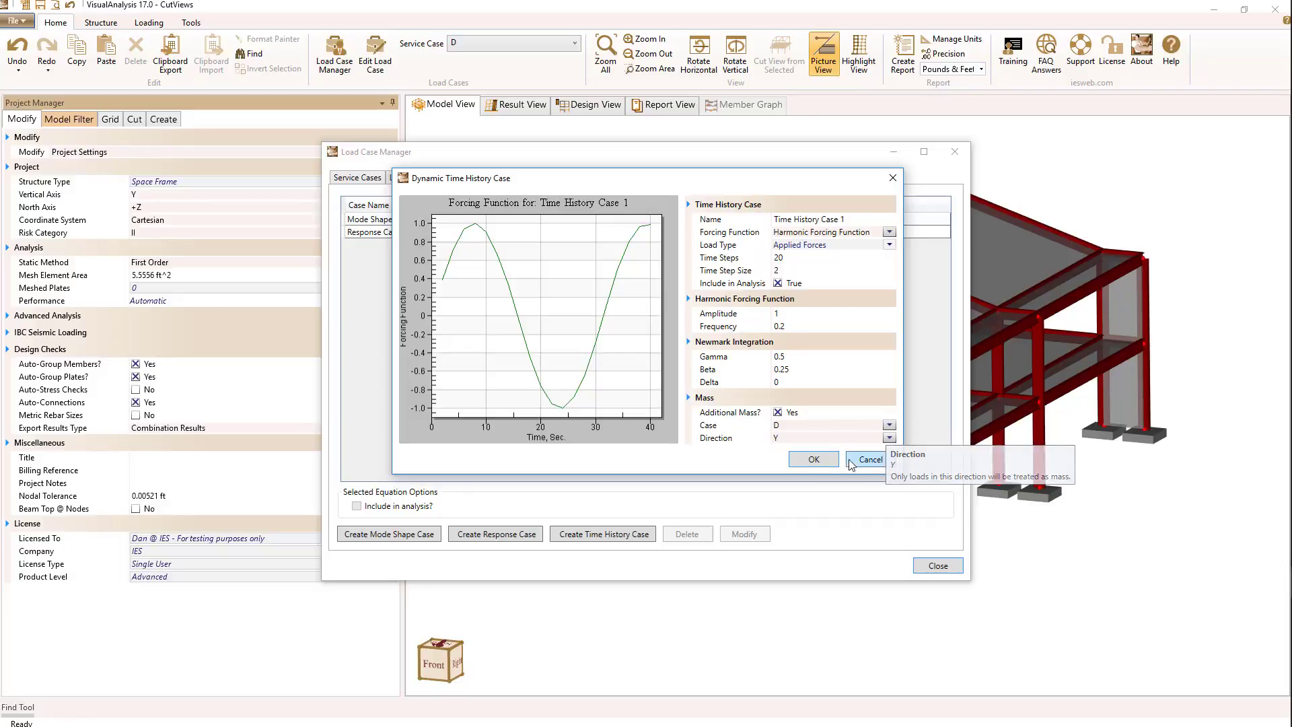
{"action": "left_click", "coordinate": [813, 462]}
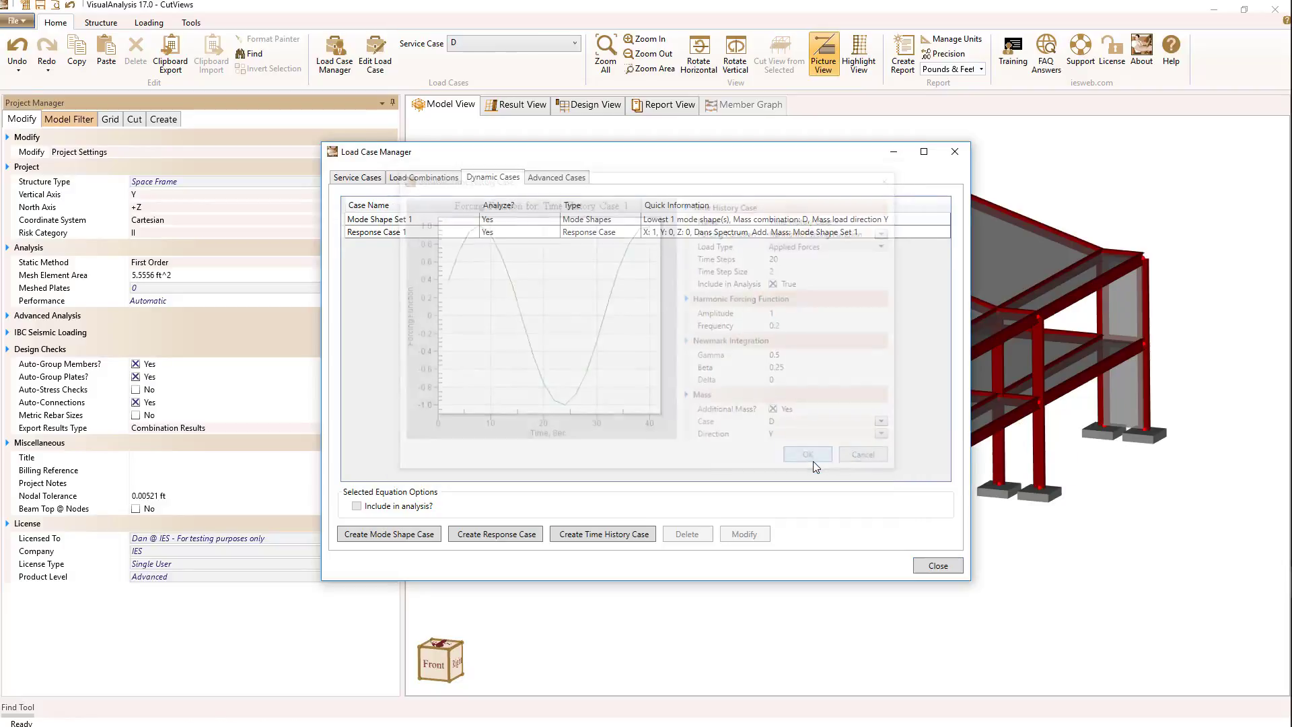
{"action": "left_click", "coordinate": [936, 561]}
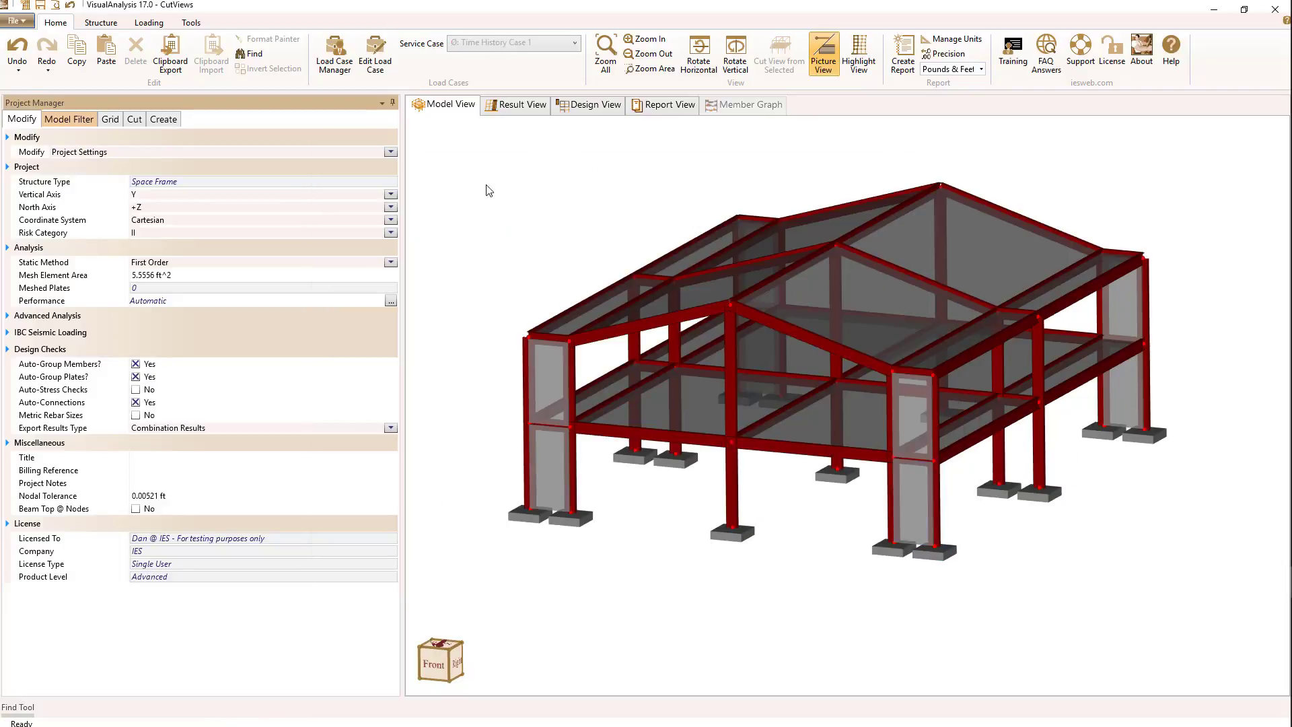